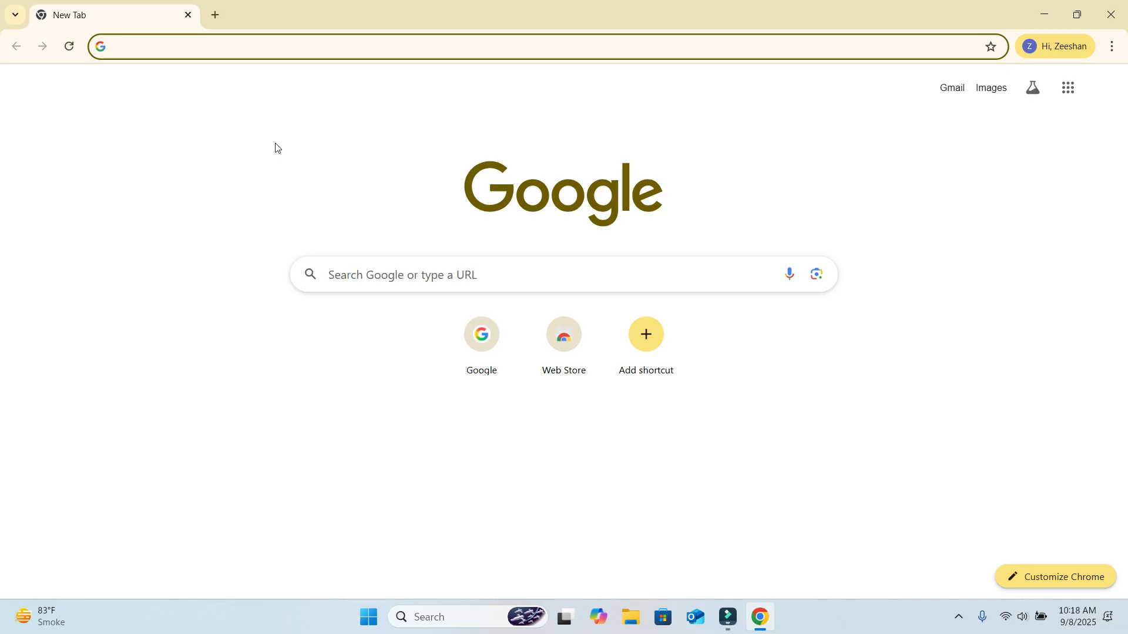
- Open the Google Cloud Console through a Google search for "google cloud console" and go to Compute Engine's VM instances
key("Return")
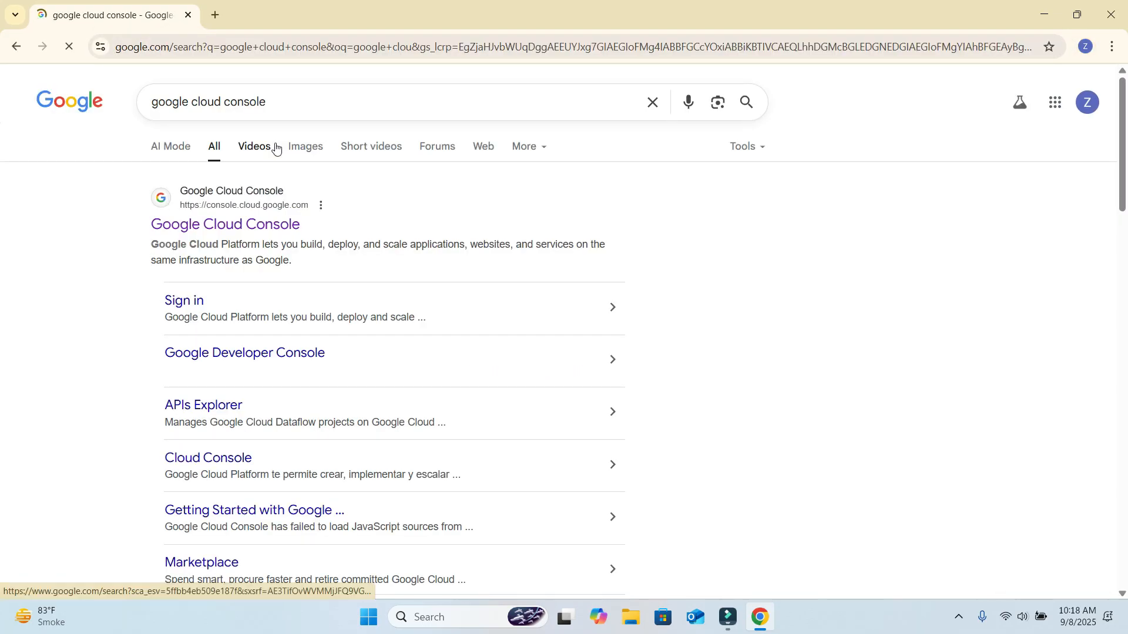
left_click(238, 231)
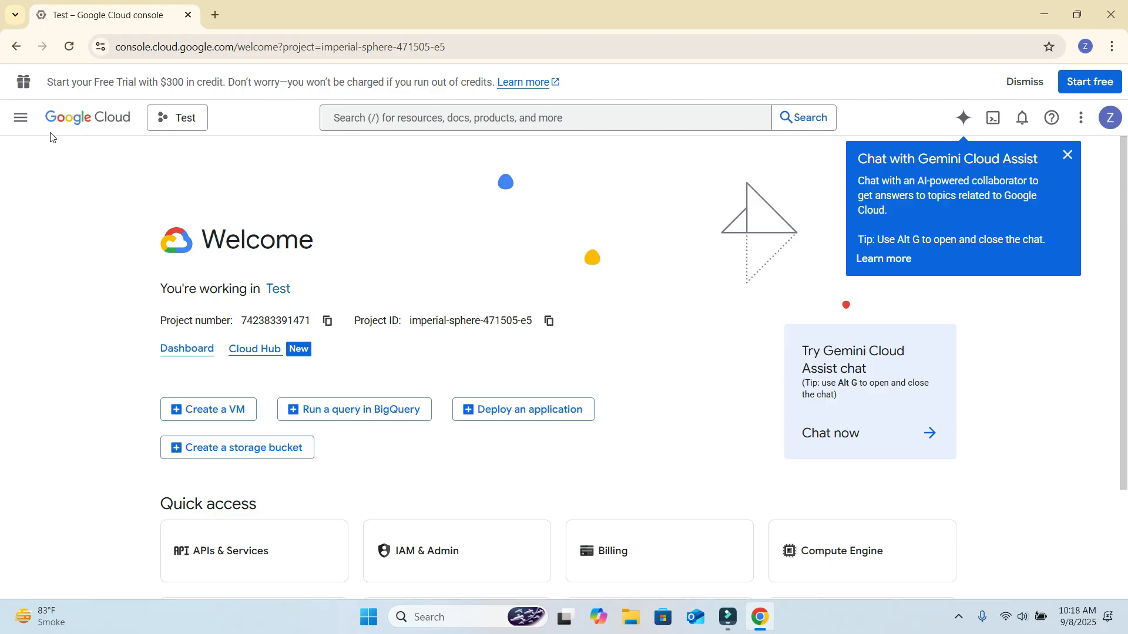
left_click(21, 117)
mouse_move(63, 133)
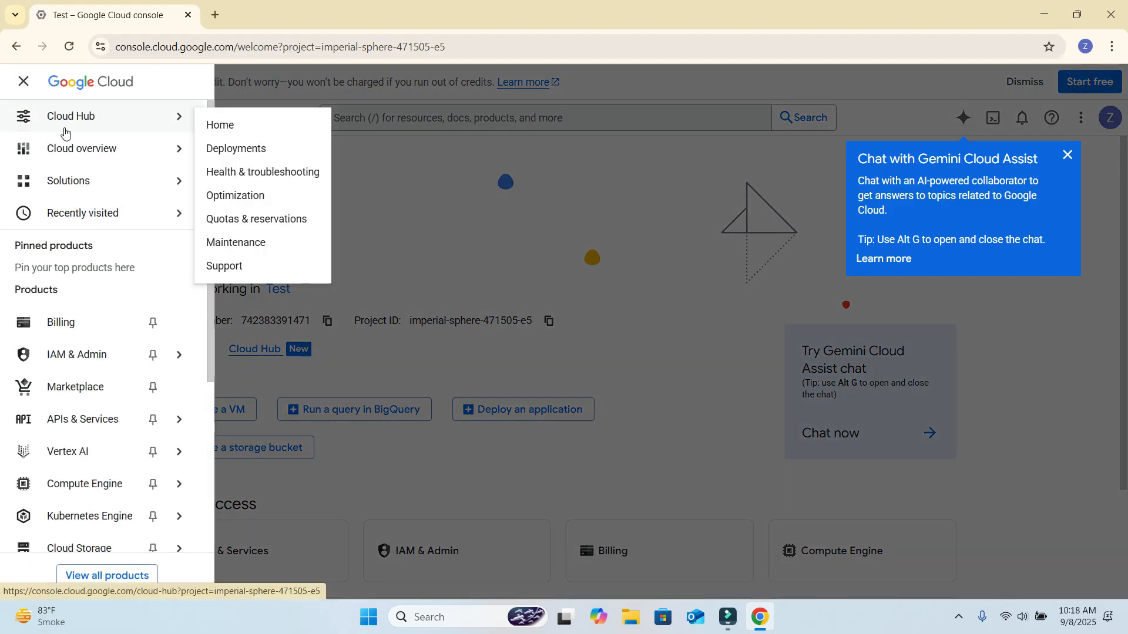
mouse_move(100, 487)
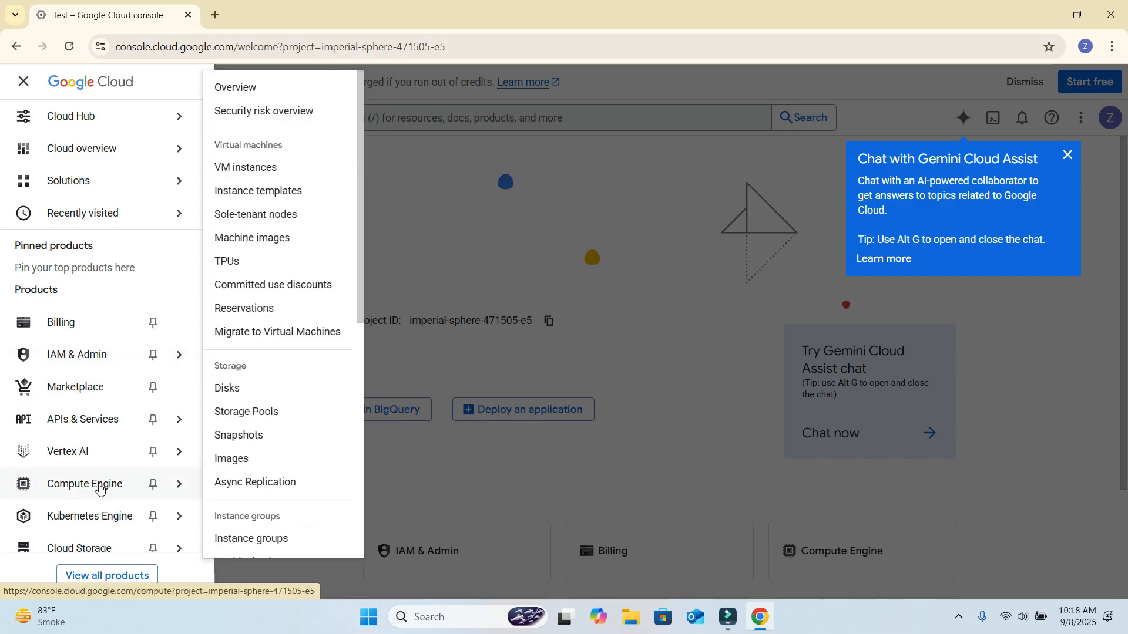
left_click(273, 170)
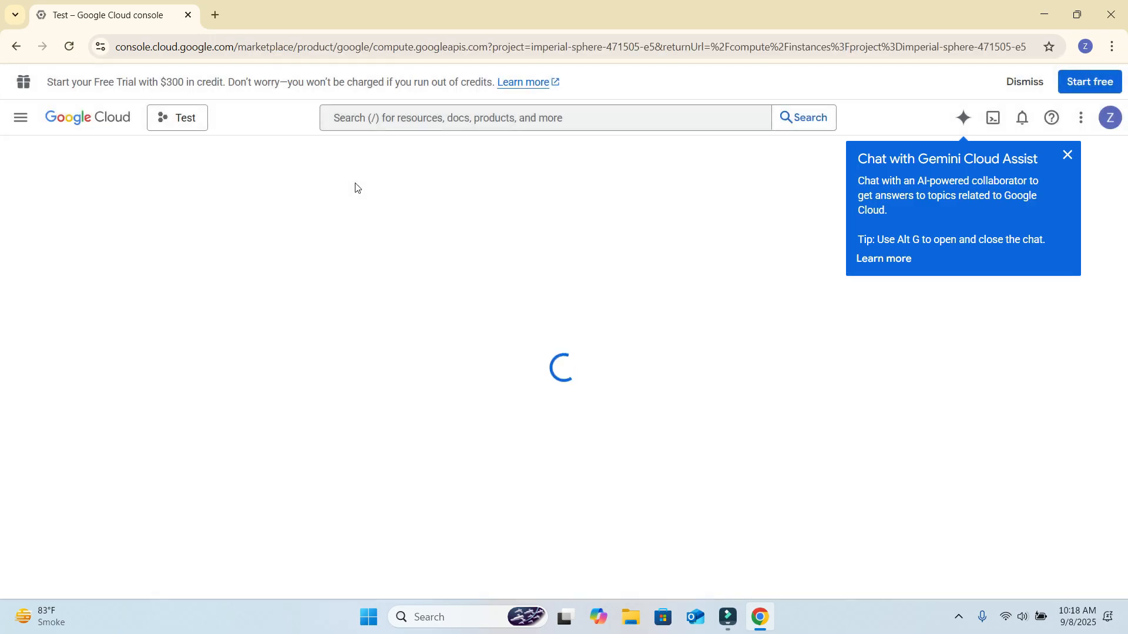
left_click(1067, 155)
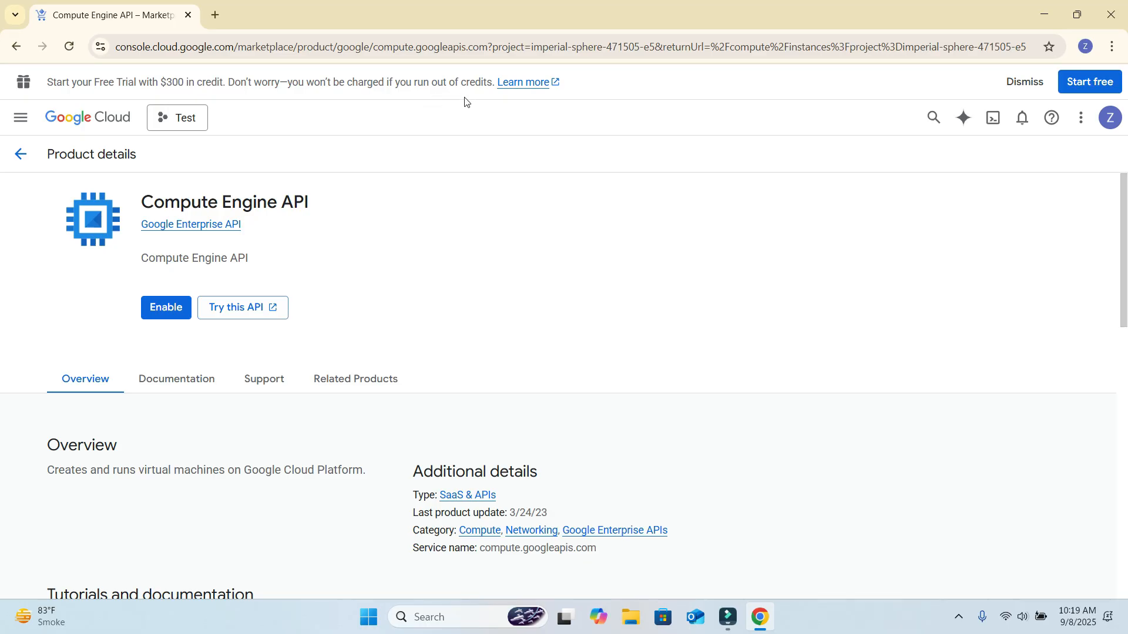
- Start the Google Cloud free trial sign-up and agree to the terms on the account information page
left_click(1092, 85)
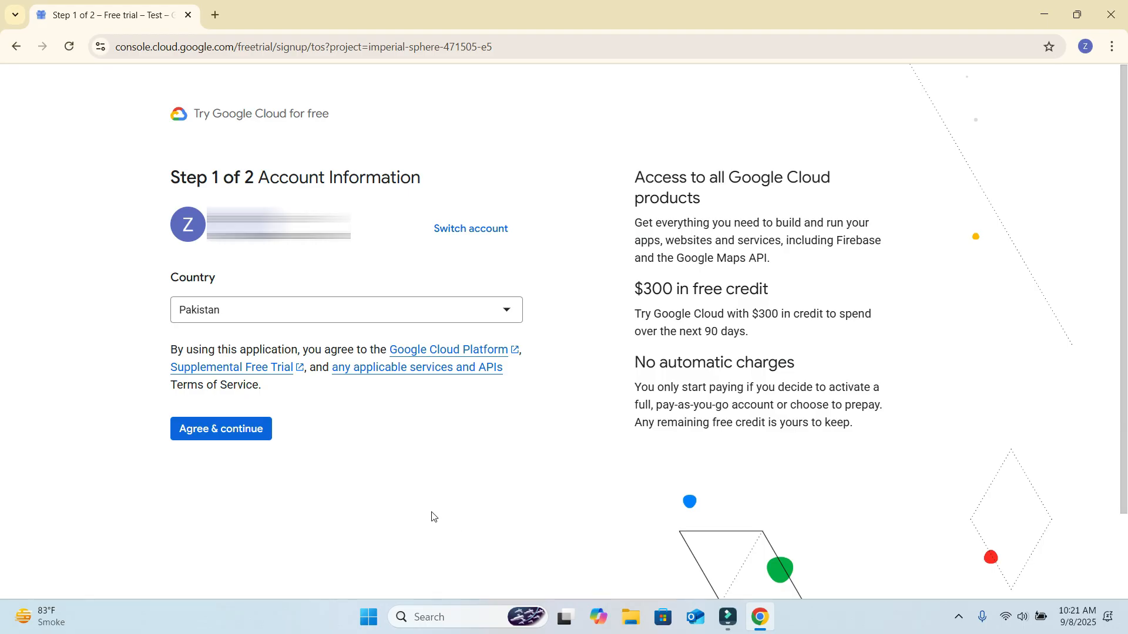
left_click(222, 433)
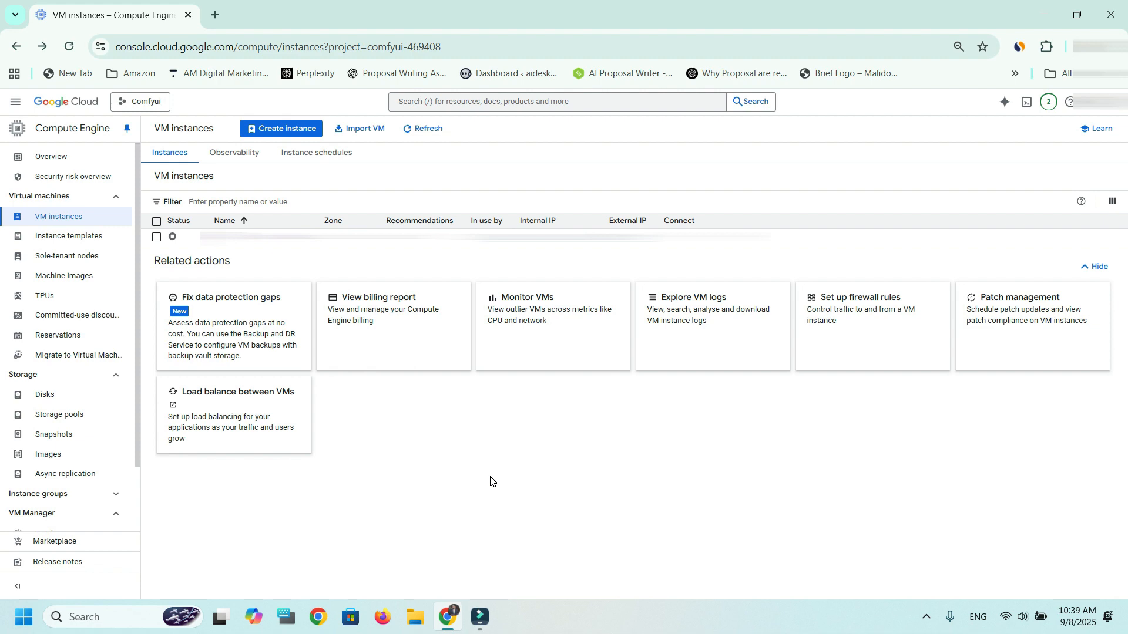
- Go to Compute Engine's VM instances in the Comfyui project and start creating a new instance
left_click(10, 109)
mouse_move(78, 351)
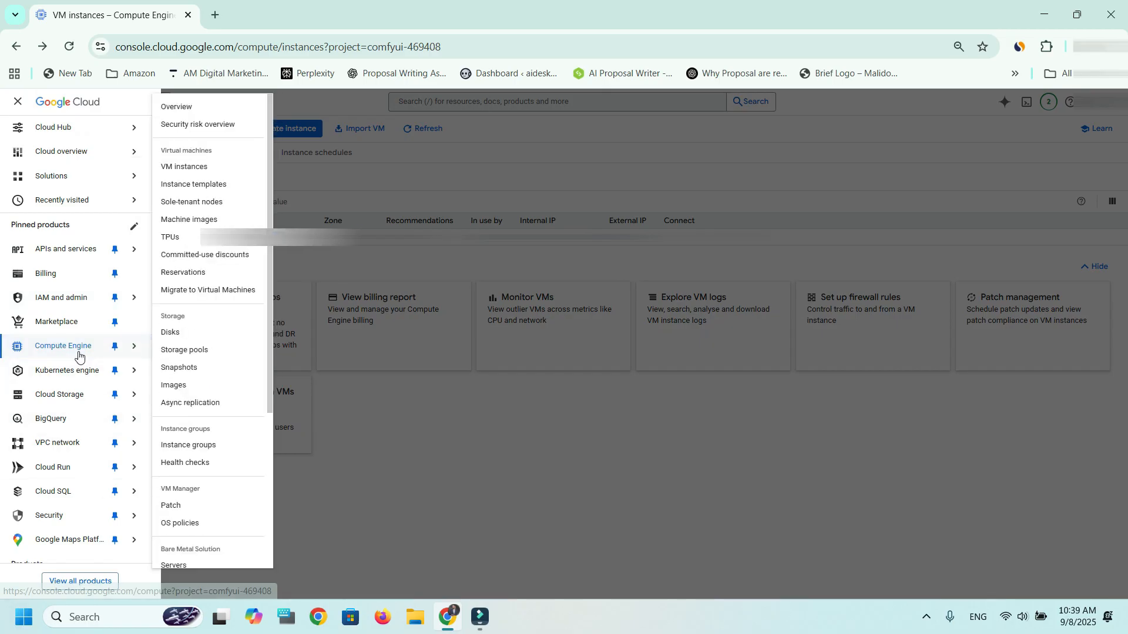
left_click(196, 168)
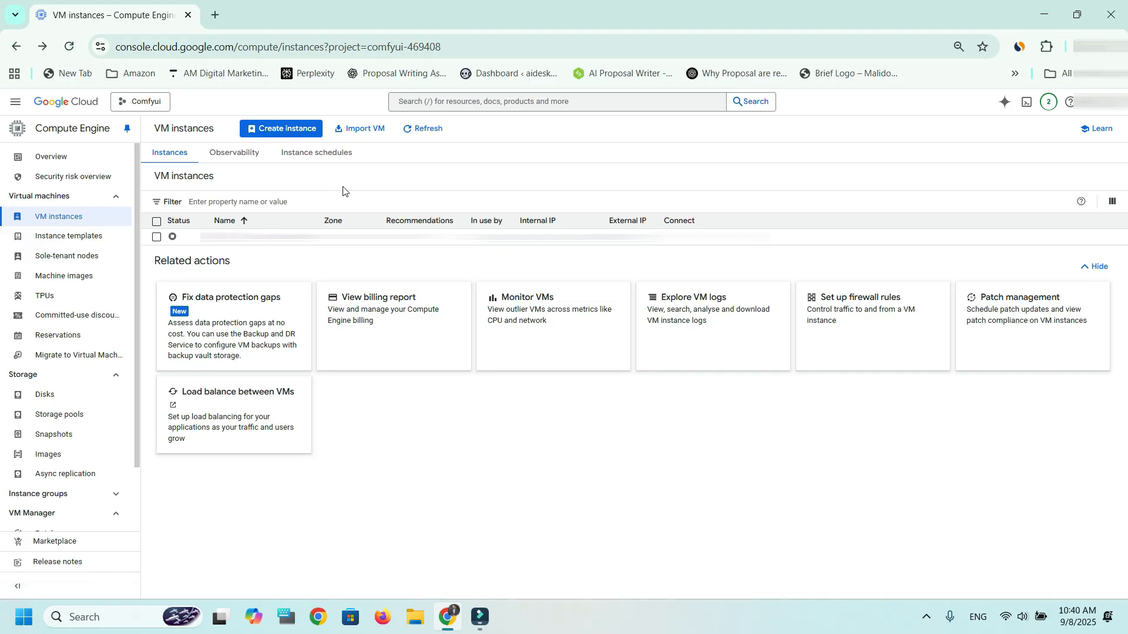
left_click(284, 128)
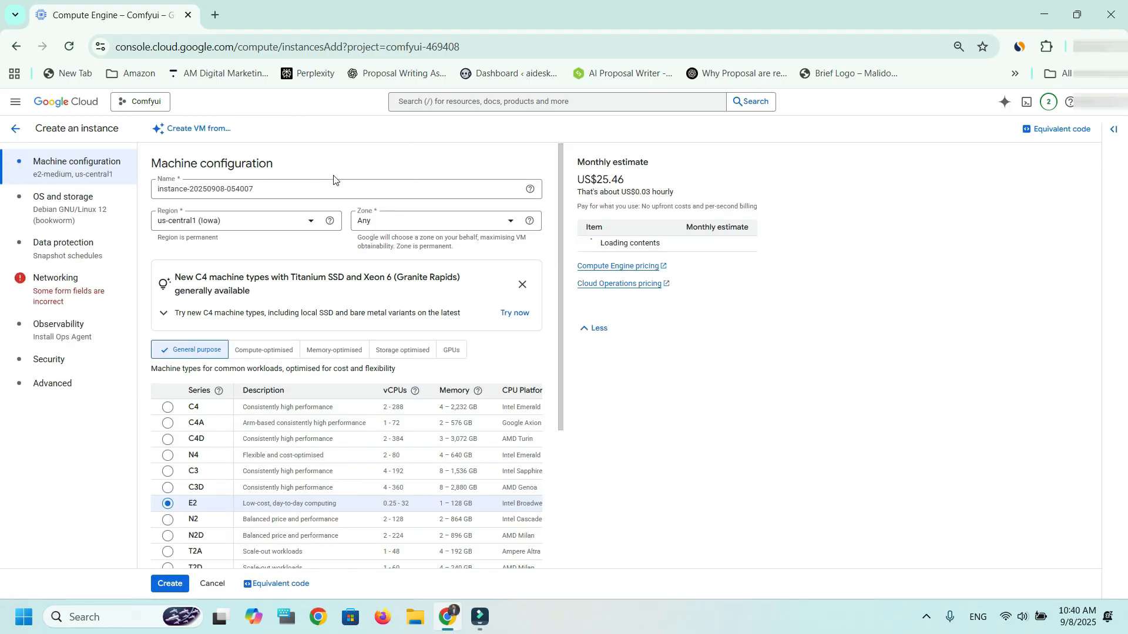
- Name the instance test and set its region to asia-southeast1 (Singapore)
left_click(321, 187)
triple_click(295, 194)
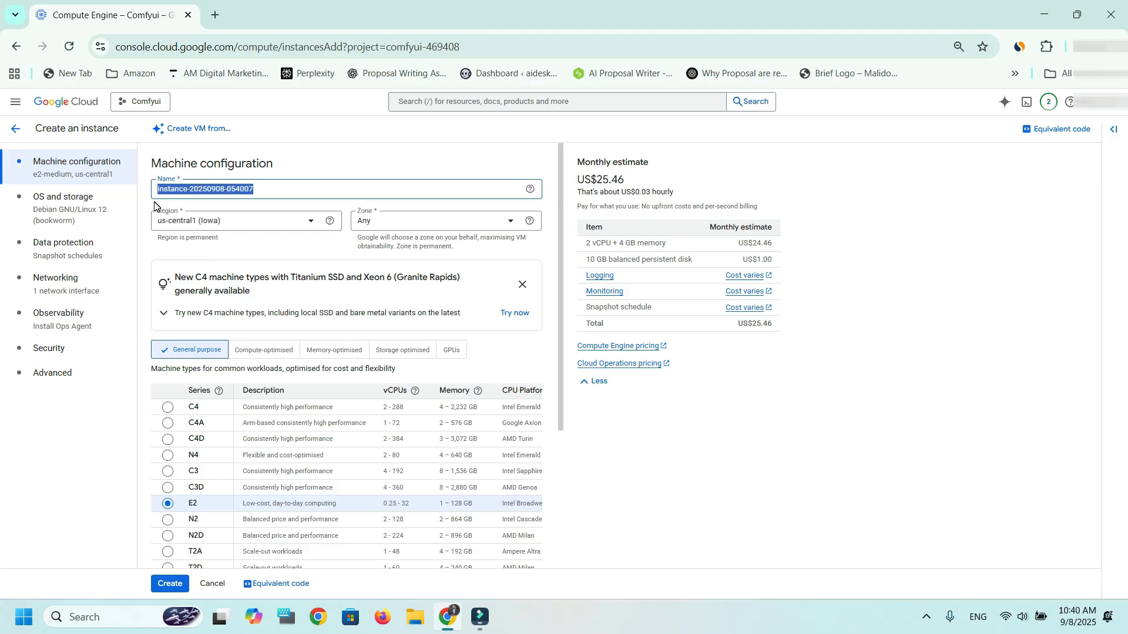
type("test")
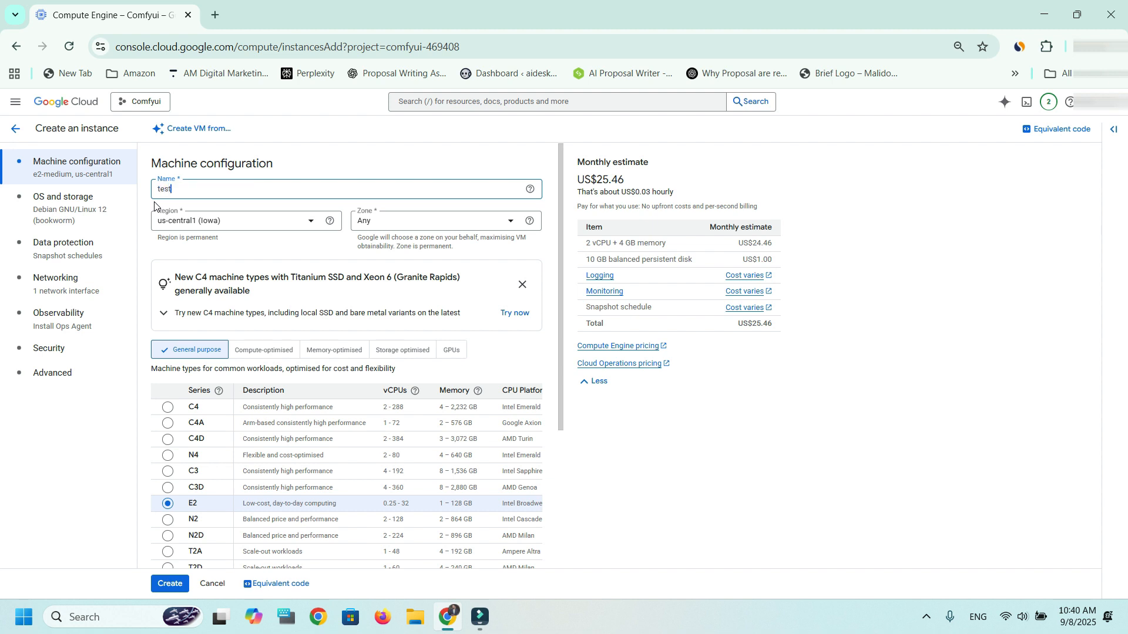
left_click(263, 226)
left_click_drag(352, 225, 346, 338)
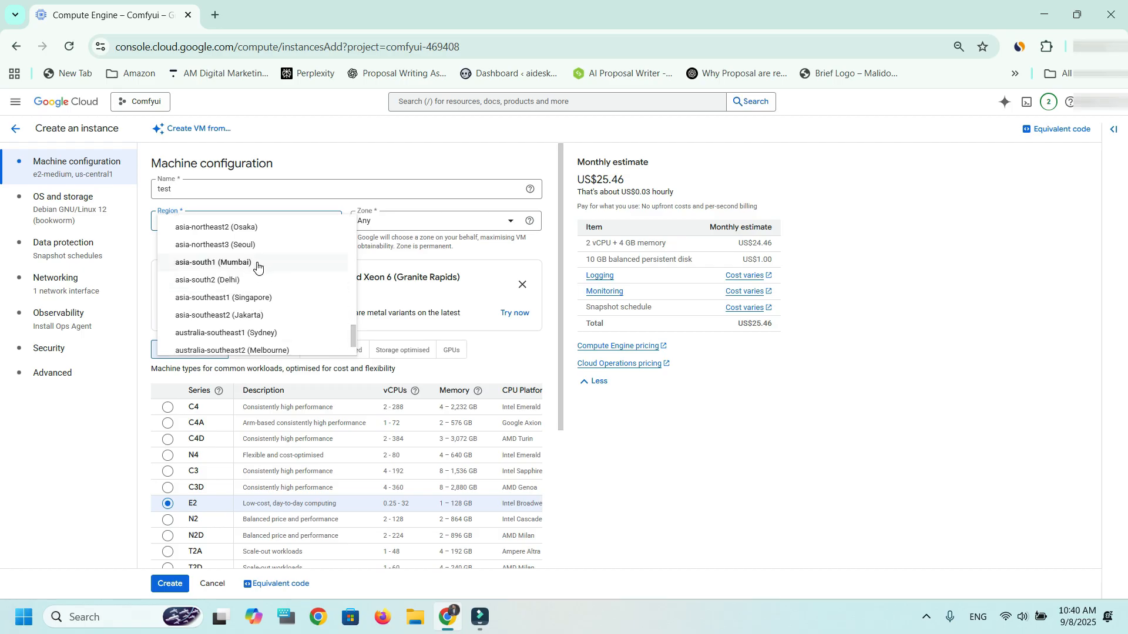
left_click(256, 300)
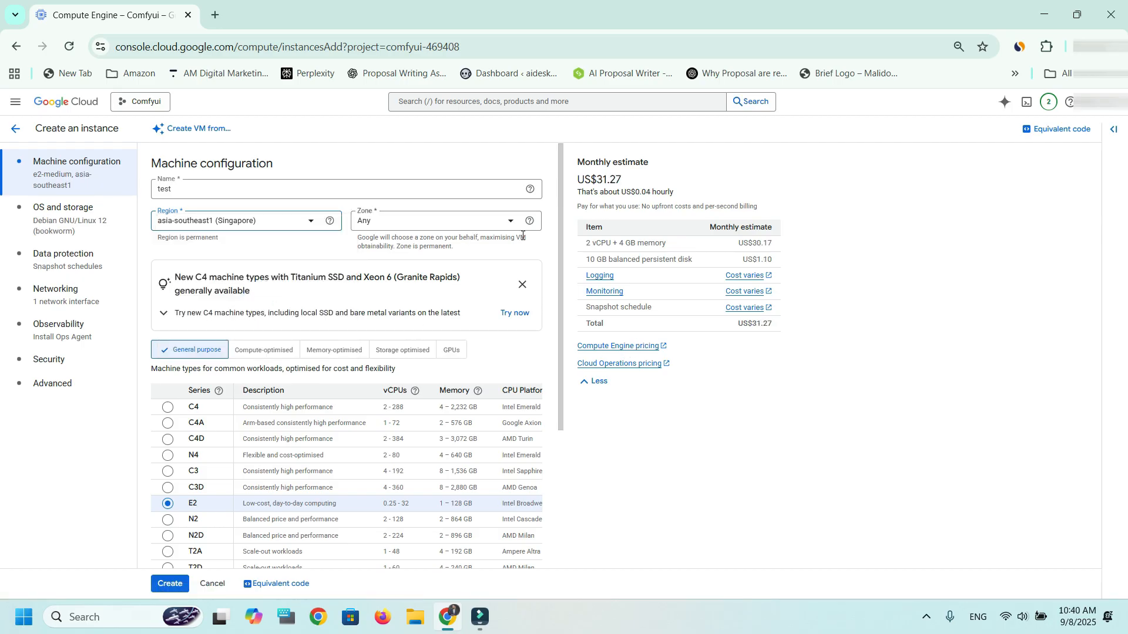
- Choose Any as the instance's zone and dismiss the notice about new C4 machine types
left_click(507, 221)
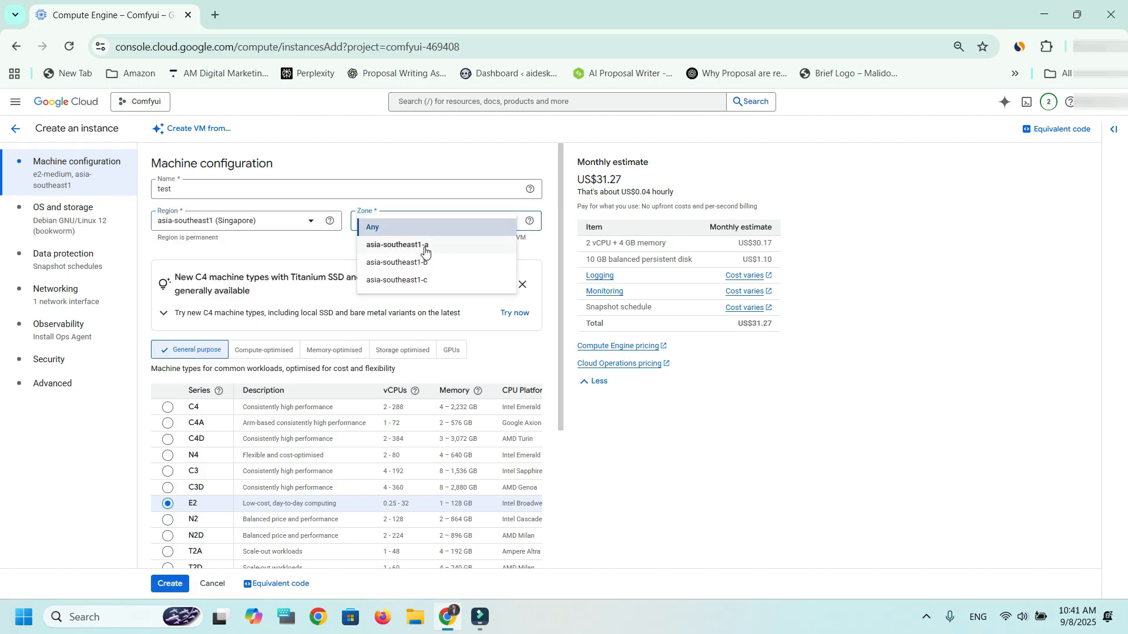
left_click(397, 222)
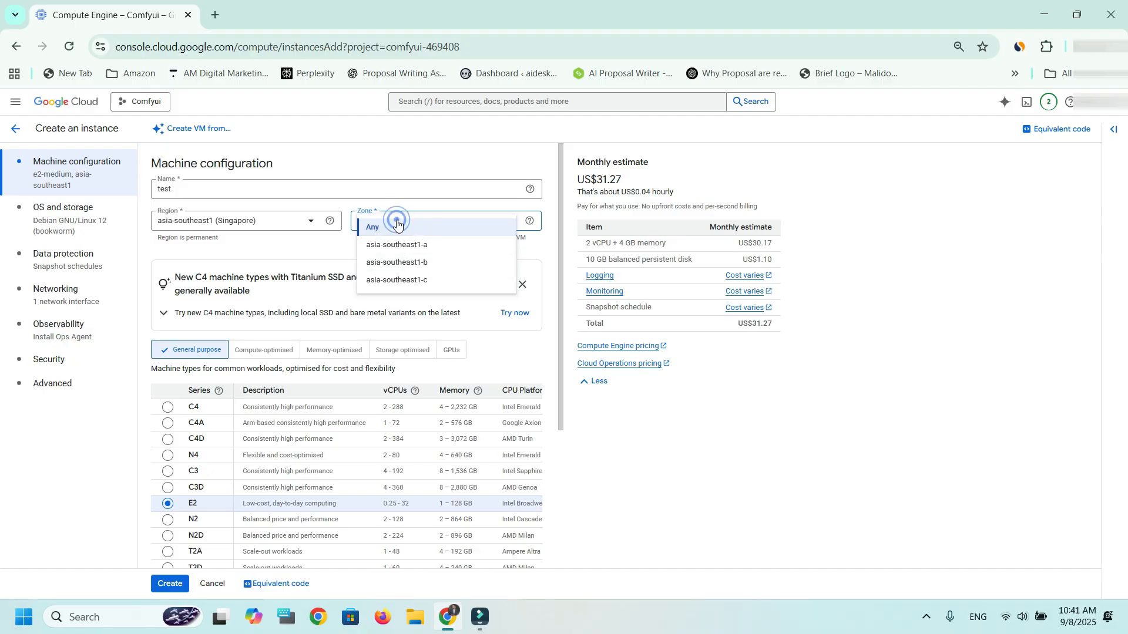
left_click(522, 285)
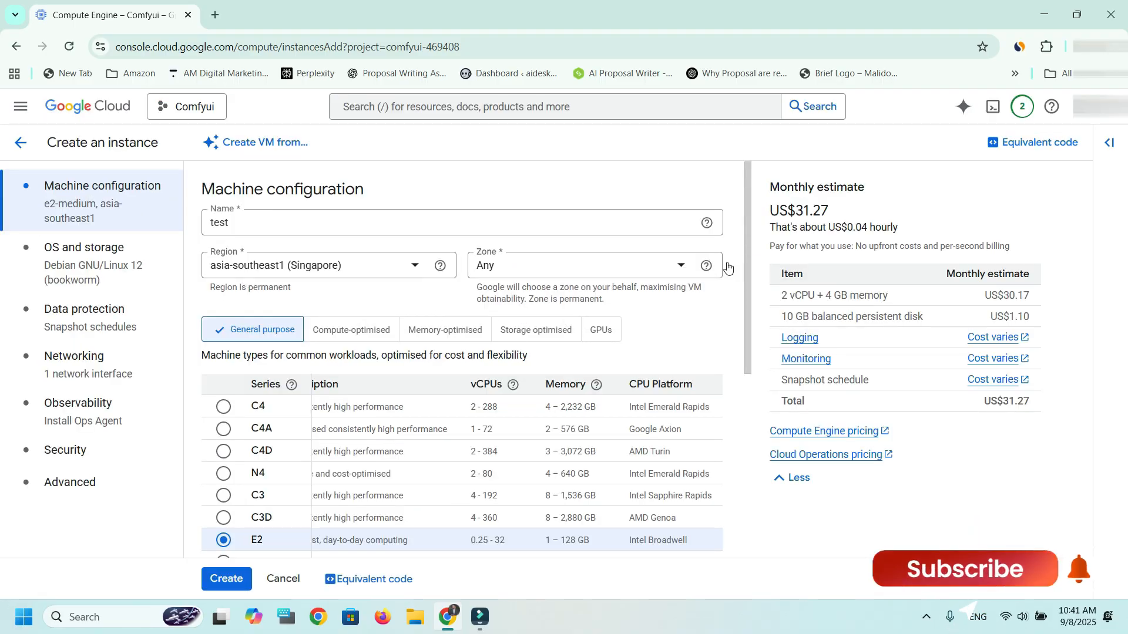
- Examine the general-purpose series' descriptions, vCPUs, memory and CPU platforms, along with the estimated hourly cost
left_click_drag(745, 248, 746, 306)
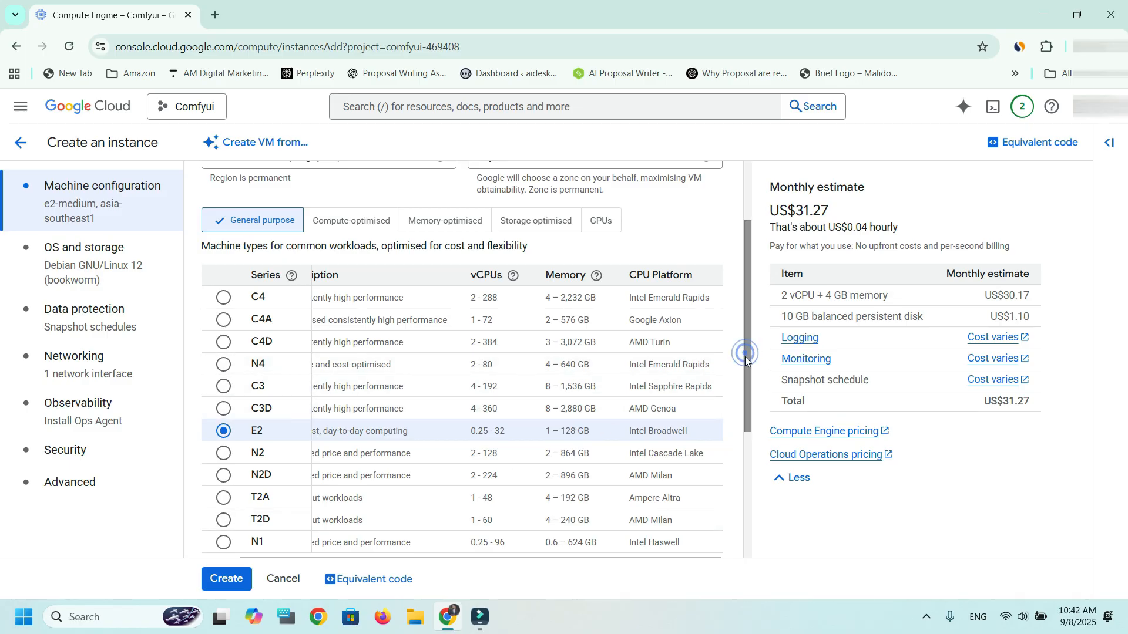
left_click_drag(745, 348, 746, 379)
left_click_drag(438, 514, 341, 517)
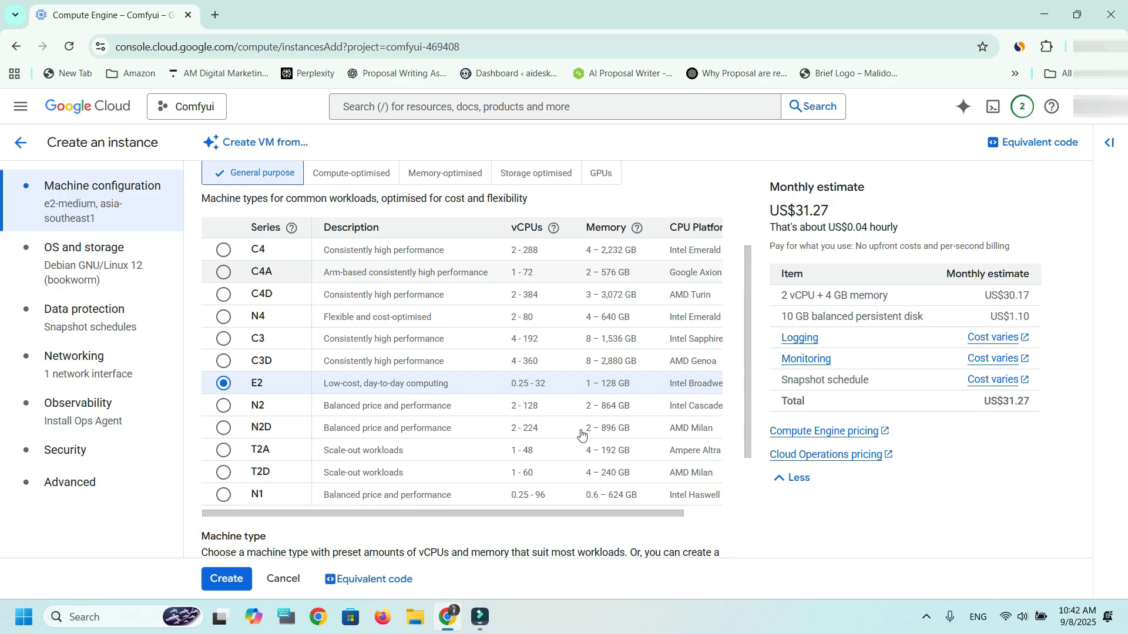
scroll(655, 515, "right", 2)
left_click_drag(655, 515, 660, 515)
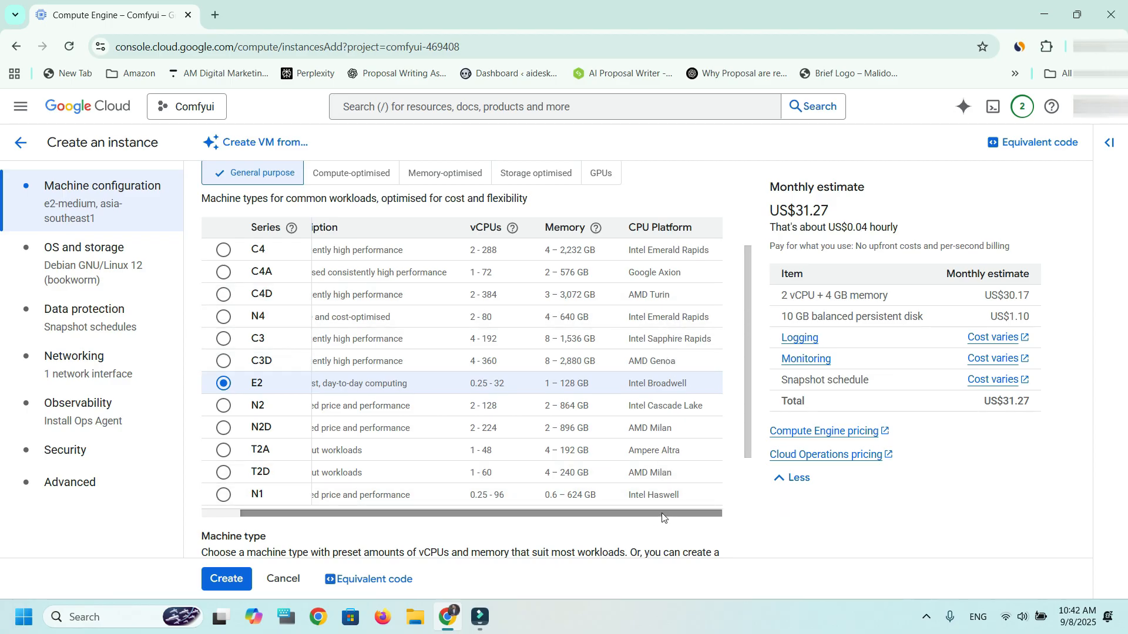
left_click_drag(600, 516, 369, 506)
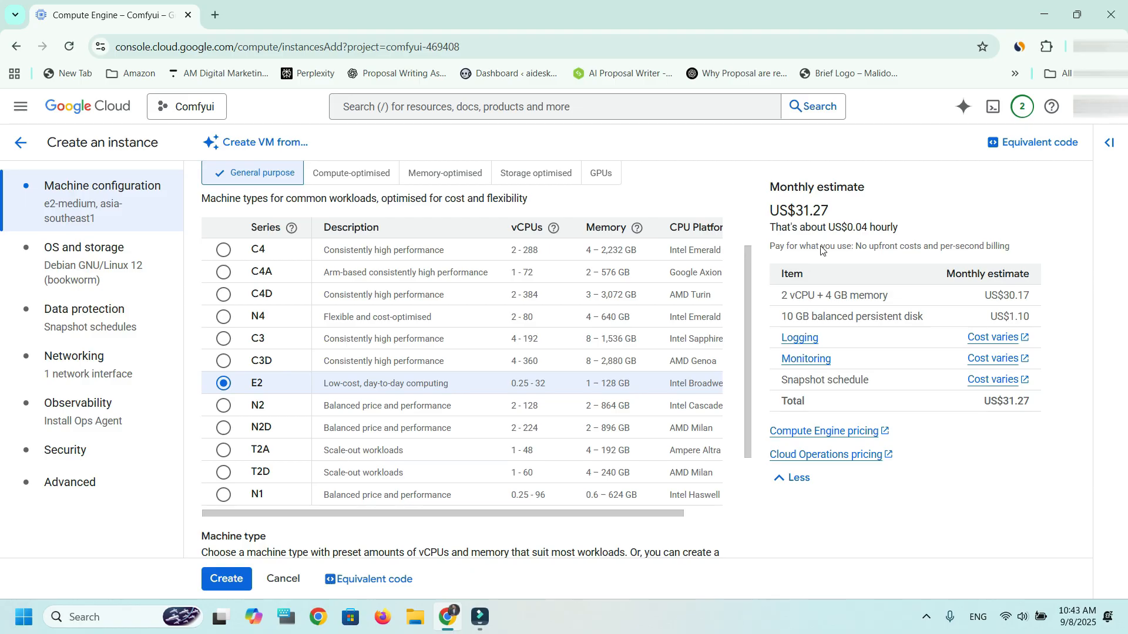
left_click_drag(843, 226, 902, 232)
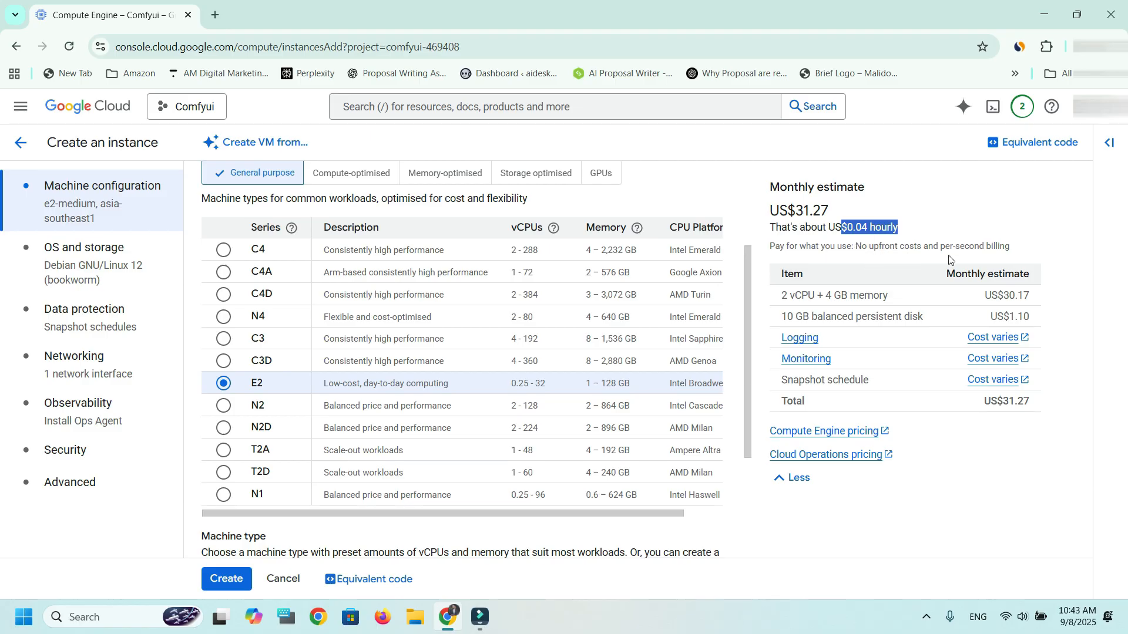
left_click(892, 230)
left_click_drag(900, 235, 772, 233)
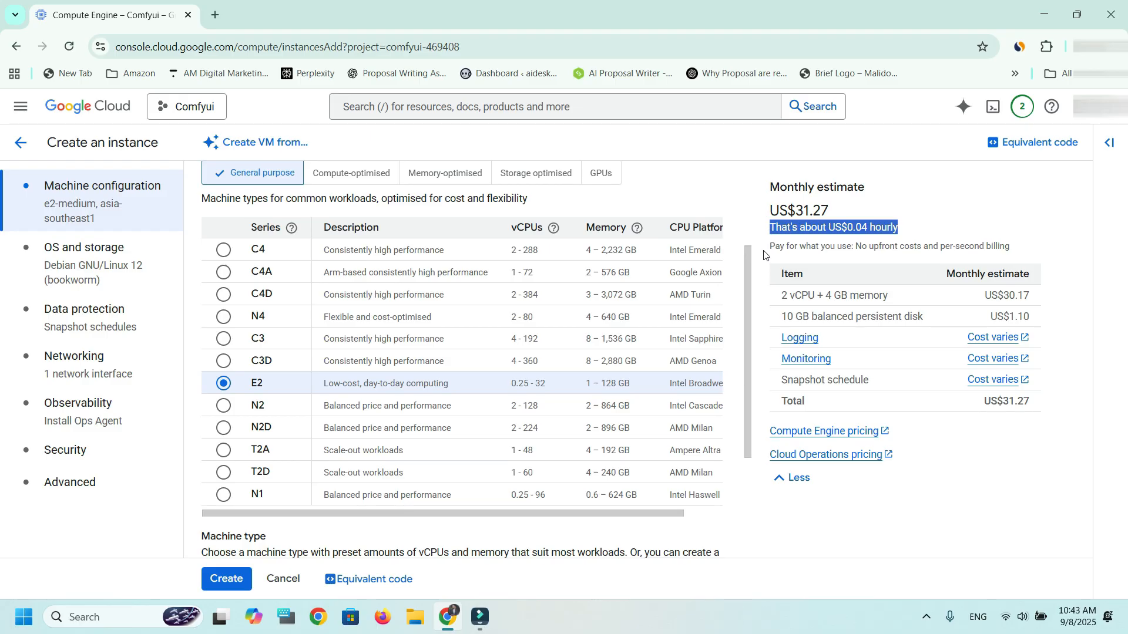
left_click_drag(750, 276, 761, 252)
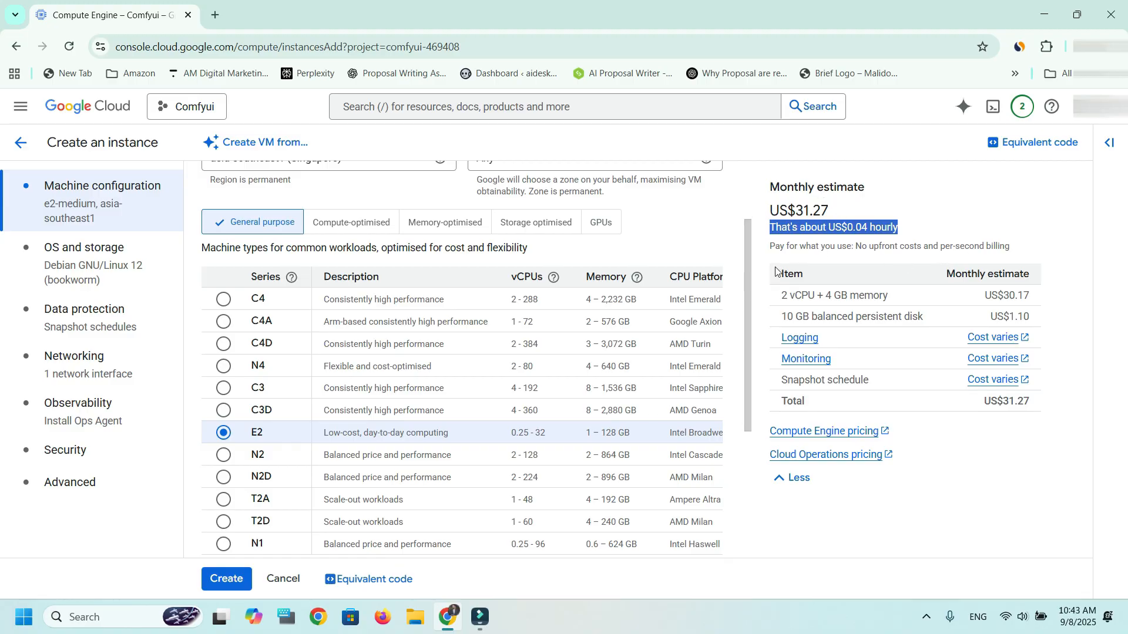
- Set the E2 machine type to the standard preset e2-standard-8 with 8 vCPU and 32 GB memory
left_click_drag(749, 248, 747, 315)
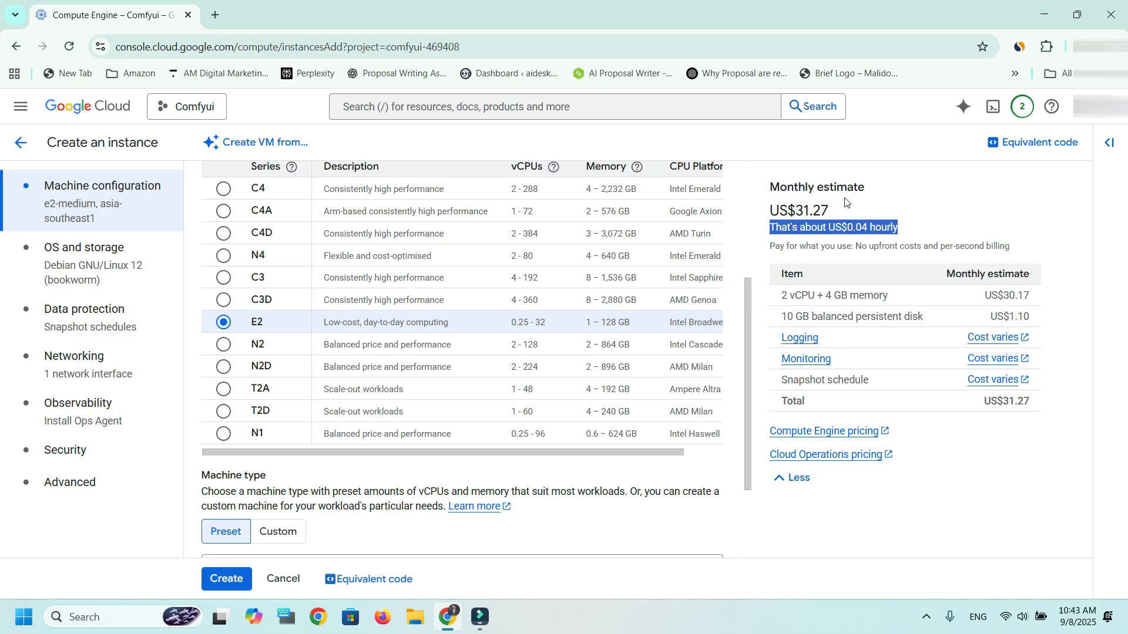
left_click_drag(747, 295, 747, 360)
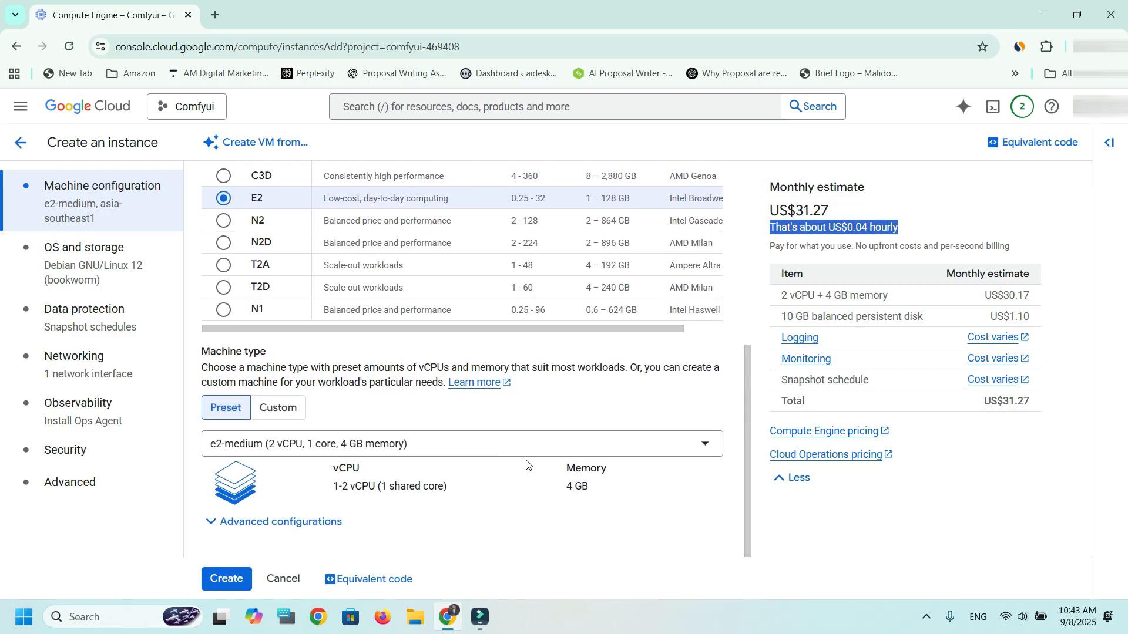
left_click(468, 451)
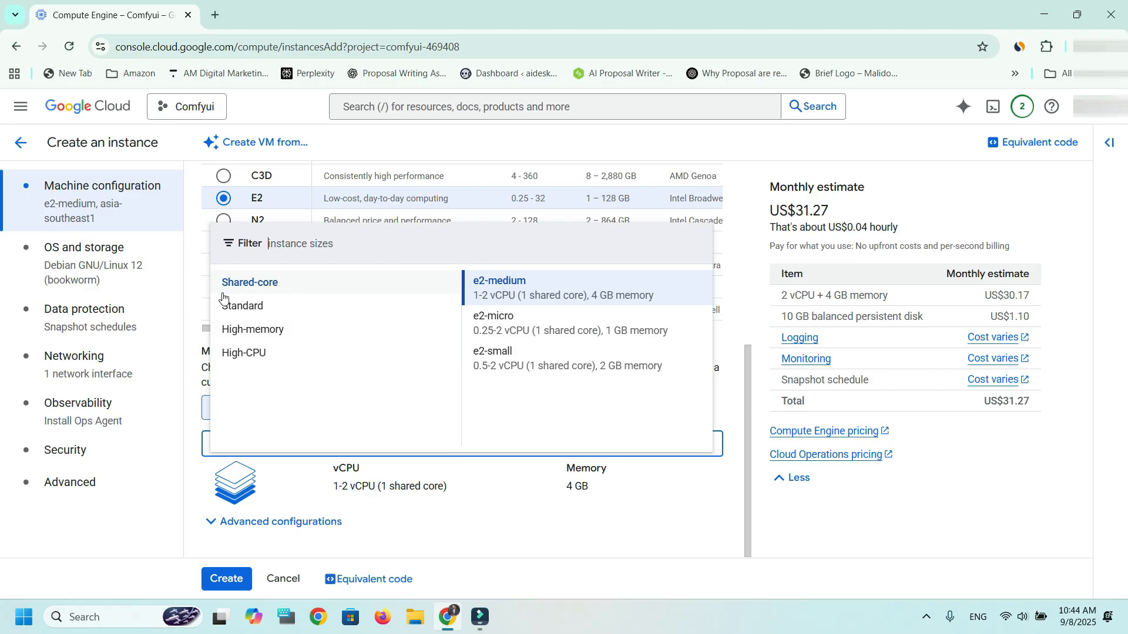
left_click(242, 307)
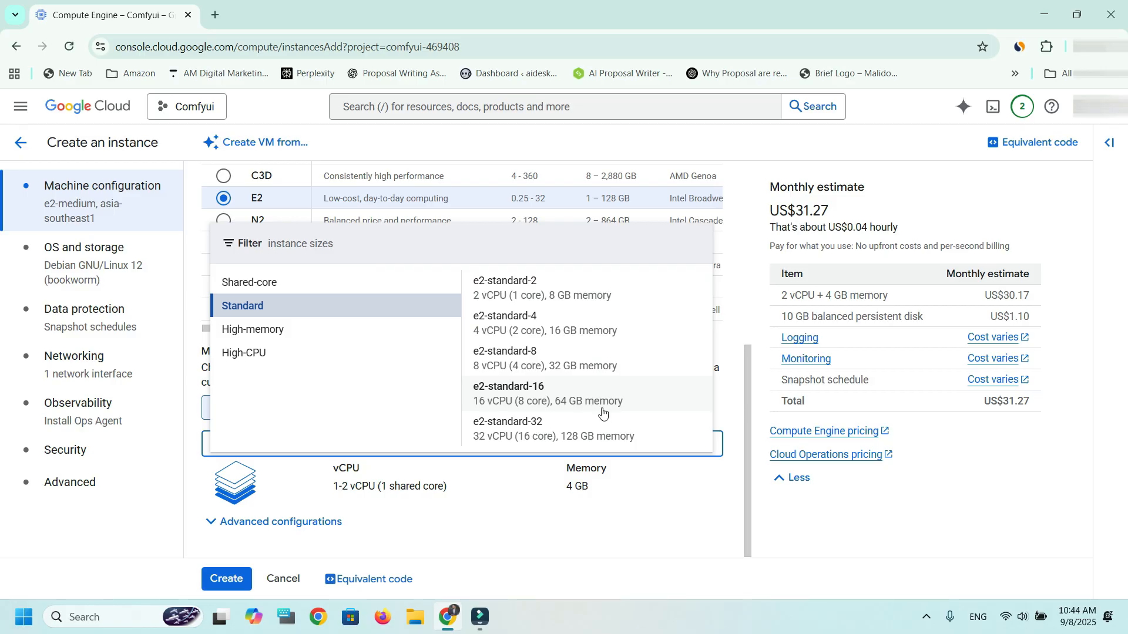
left_click(539, 356)
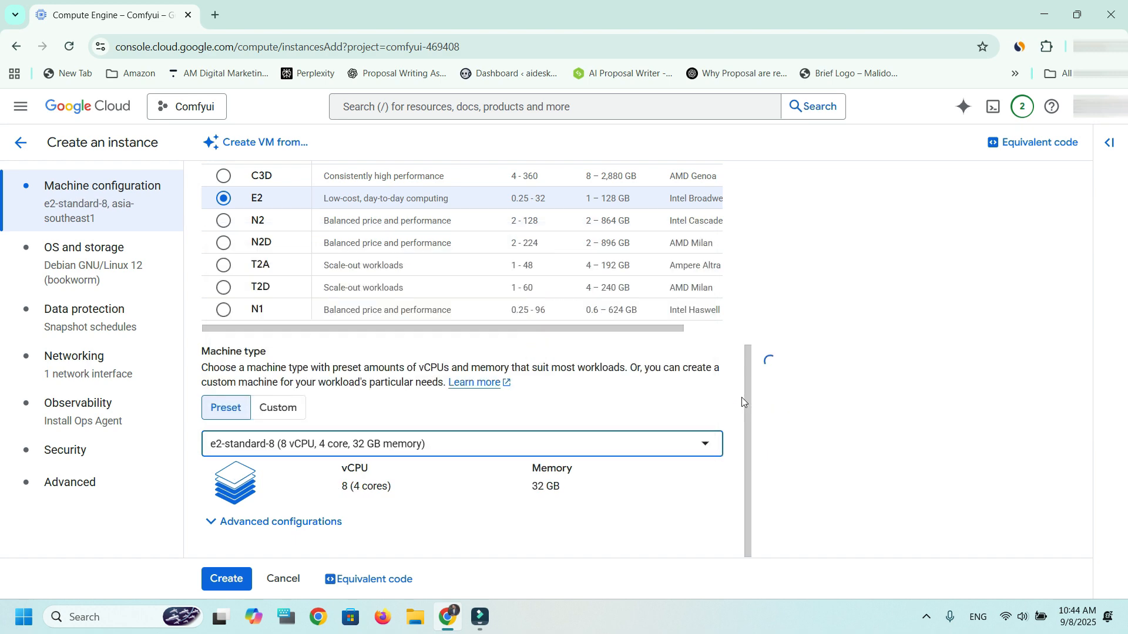
- Set the boot disk's operating system to Windows Server, version Windows Server 2025 Datacenter
left_click_drag(742, 414, 774, 271)
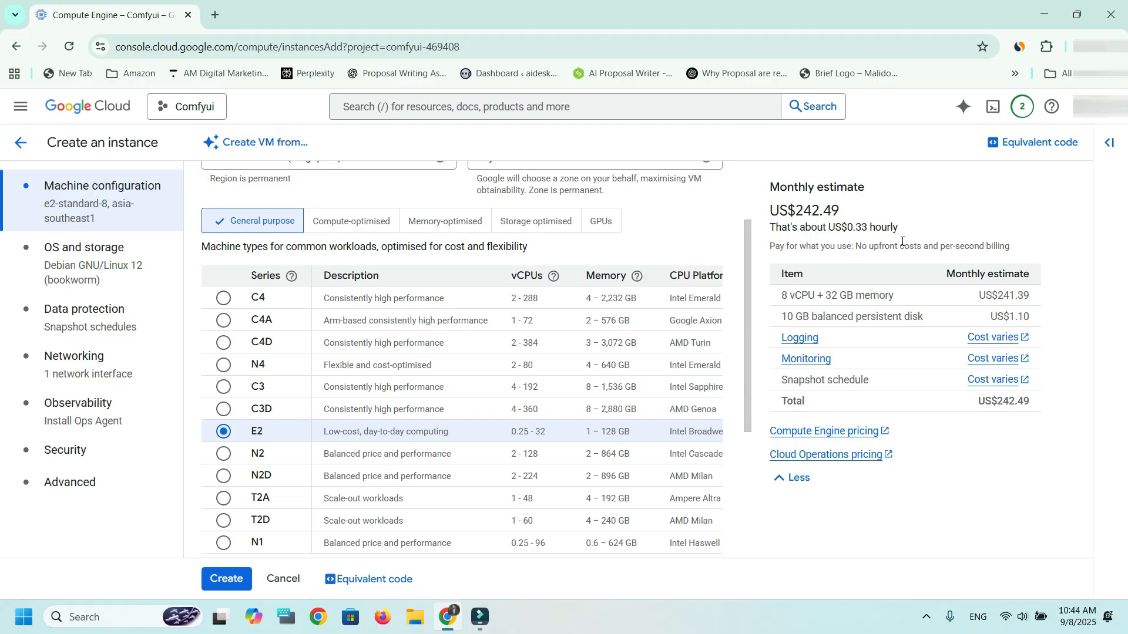
scroll(748, 347, "down", 4)
scroll(759, 347, "up", 5)
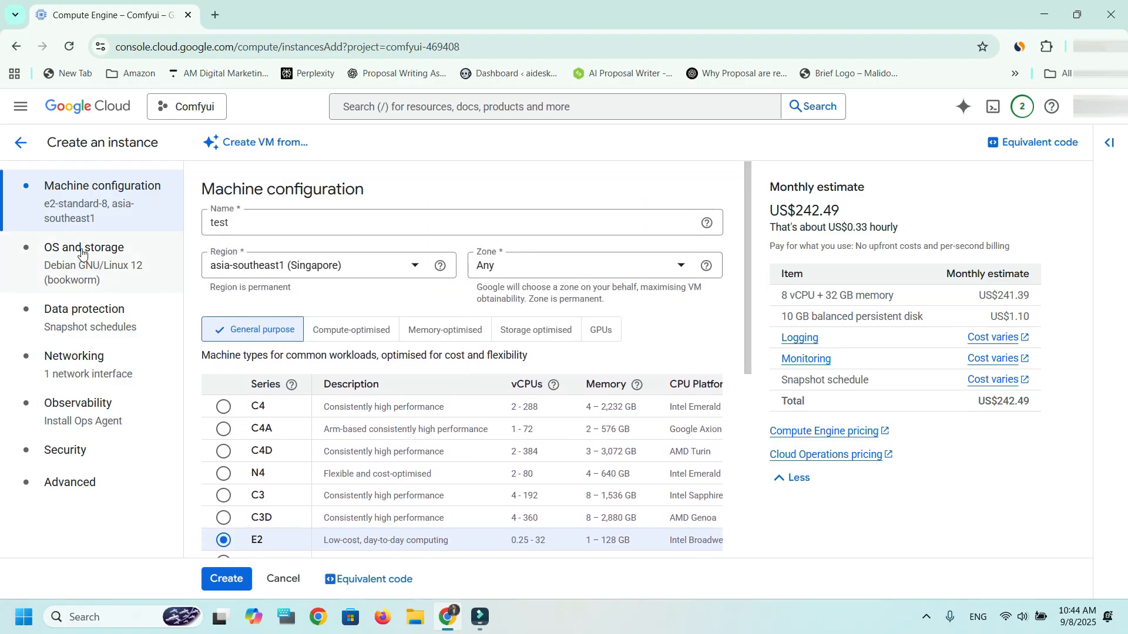
left_click(87, 266)
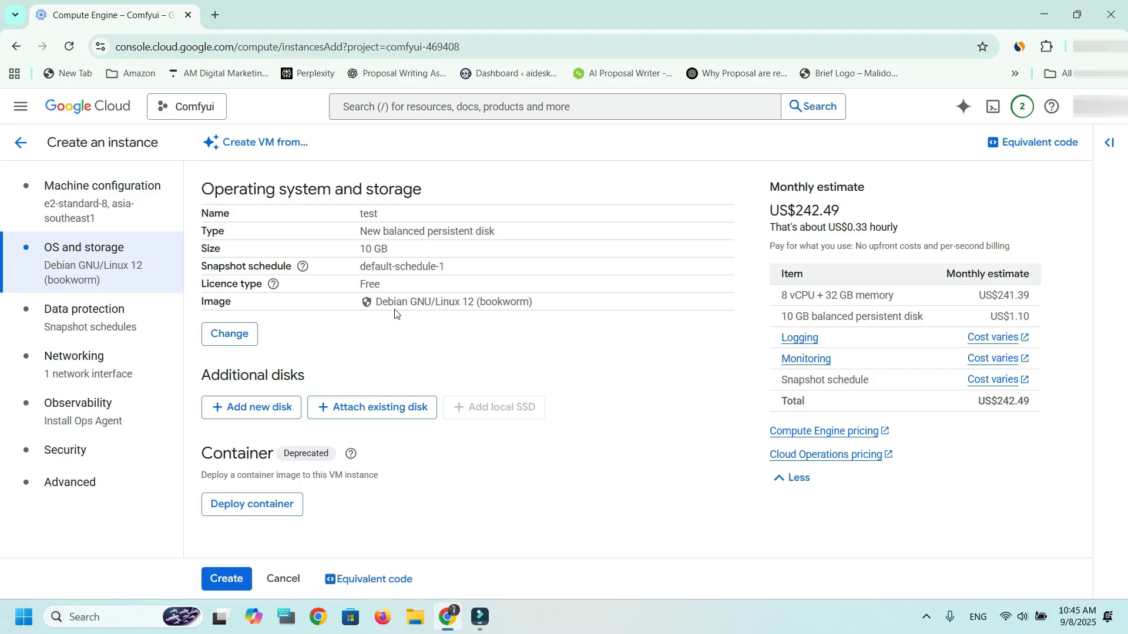
left_click(236, 336)
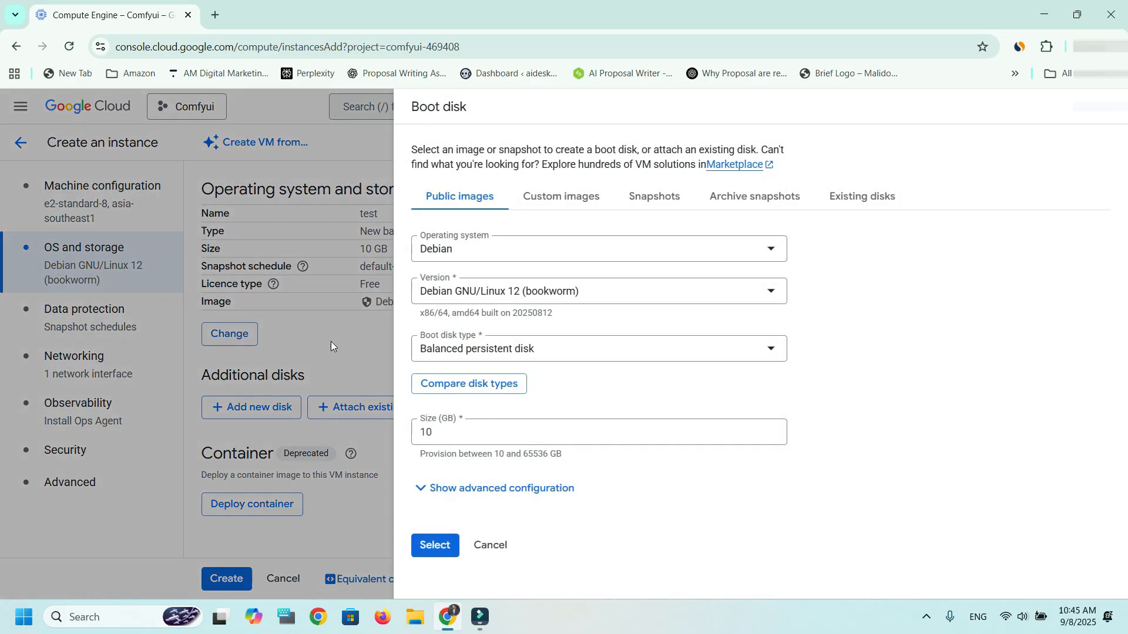
left_click(768, 248)
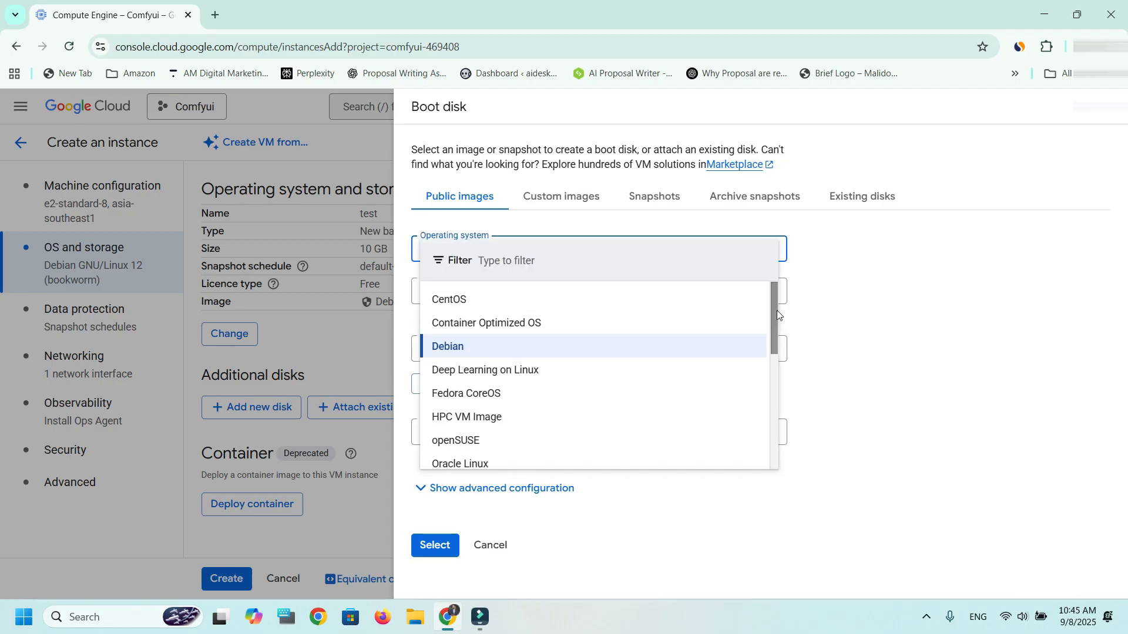
left_click_drag(774, 318, 774, 433)
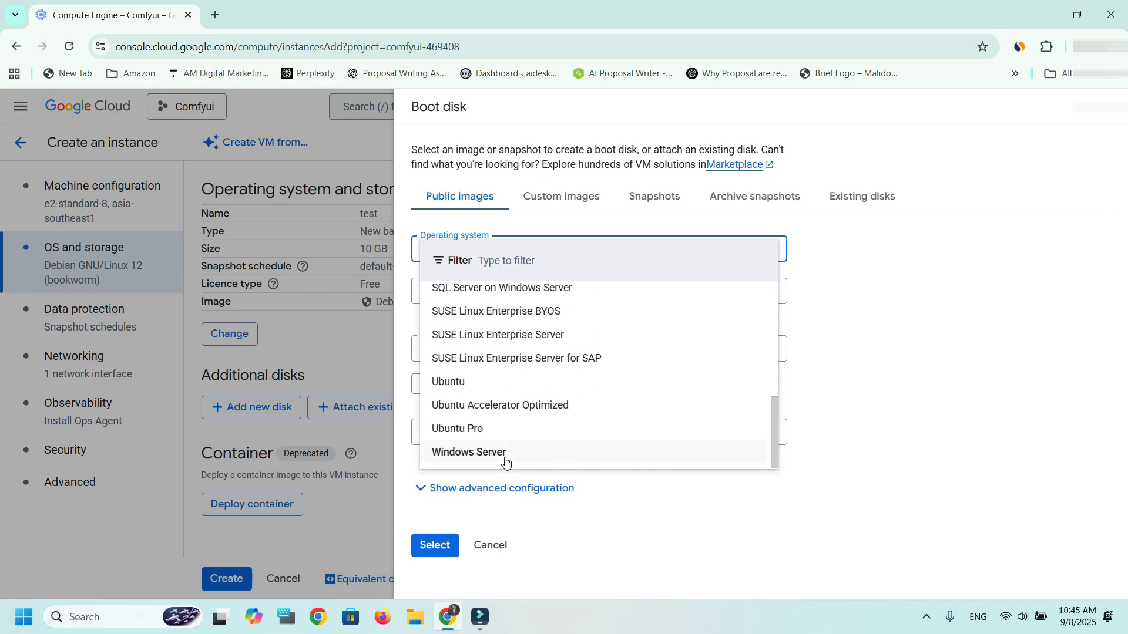
left_click(505, 453)
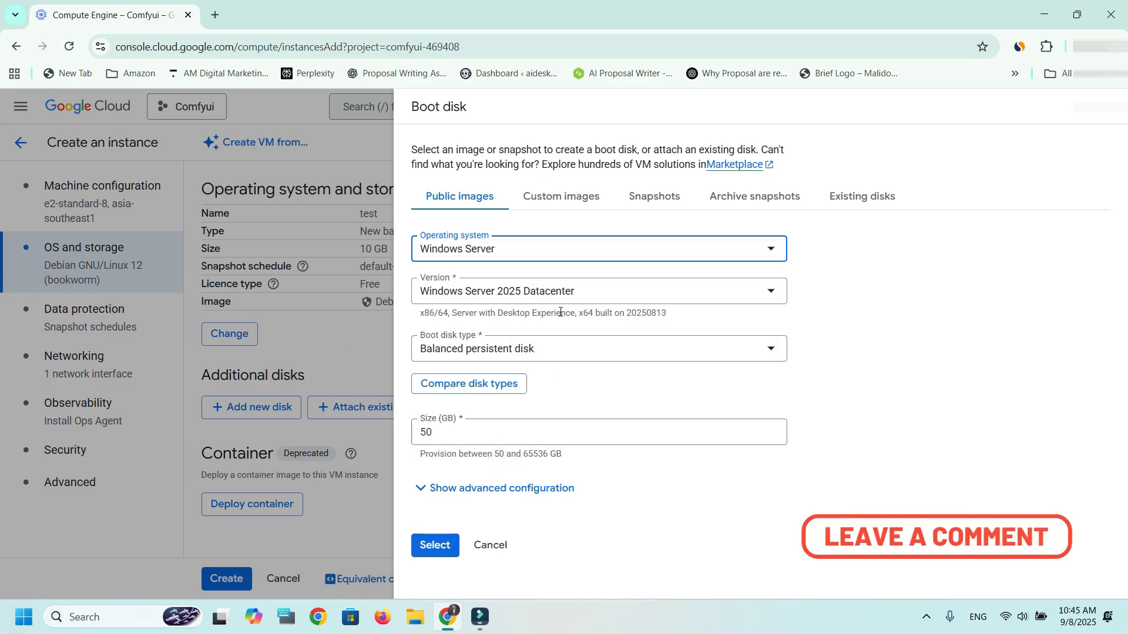
left_click(758, 293)
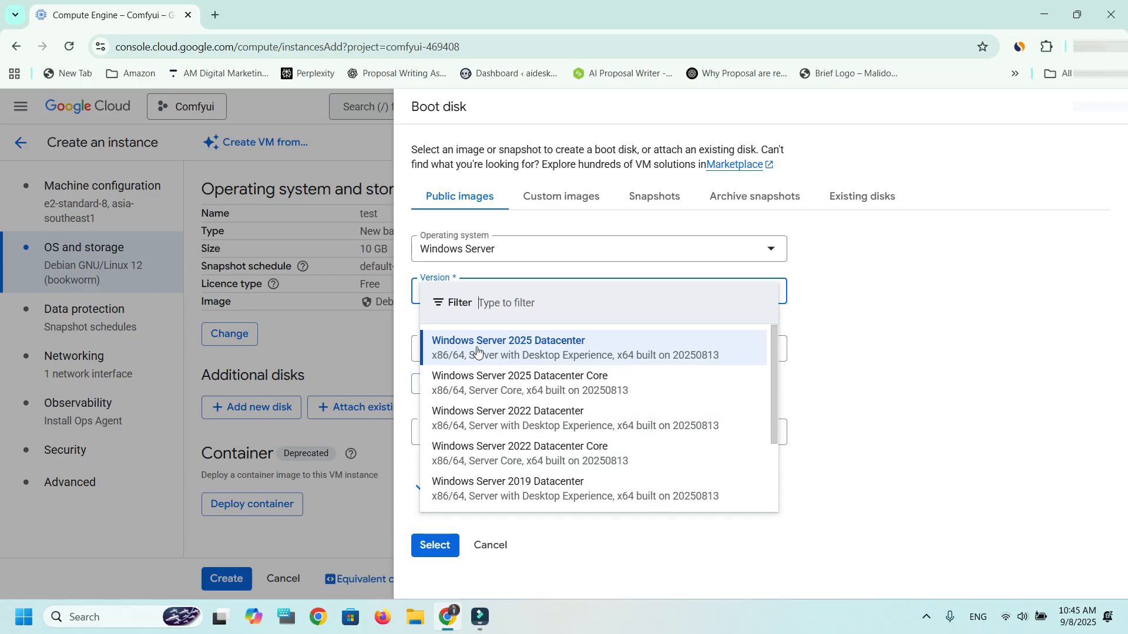
left_click(534, 354)
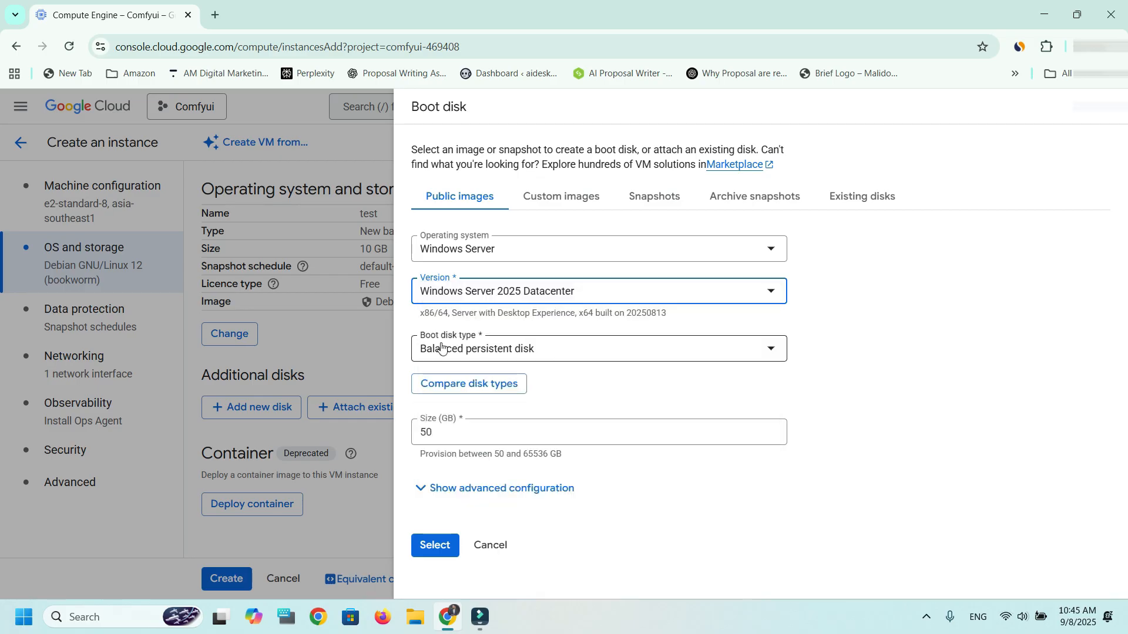
- Keep the boot disk type as Balanced persistent disk, set its size to 100 GB and apply the boot disk settings
left_click(632, 356)
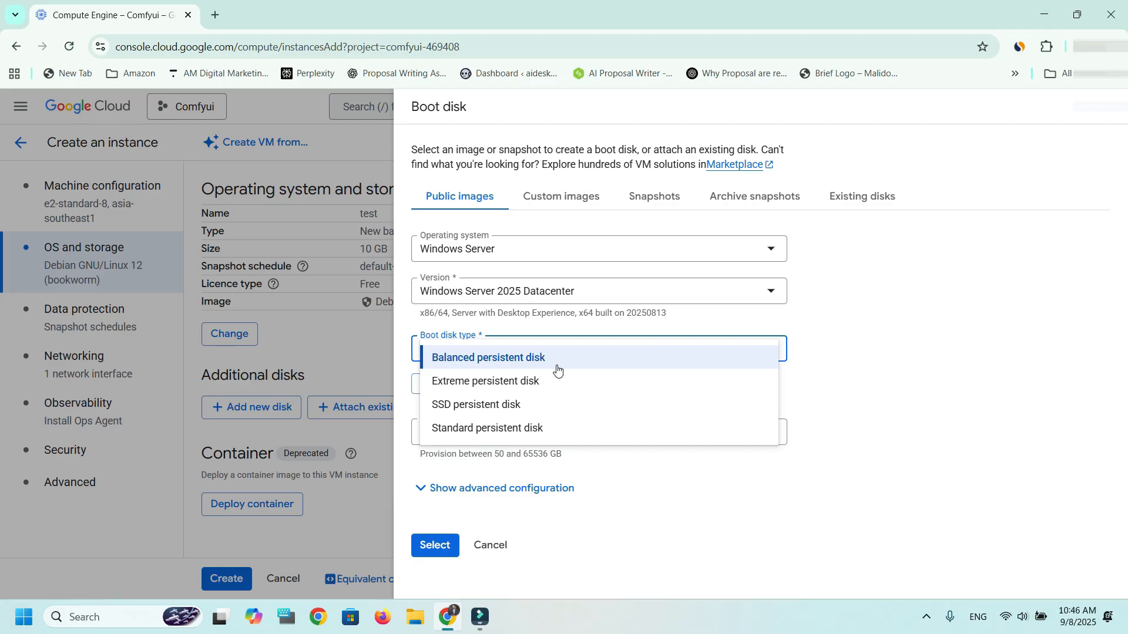
left_click(524, 367)
double_click(445, 432)
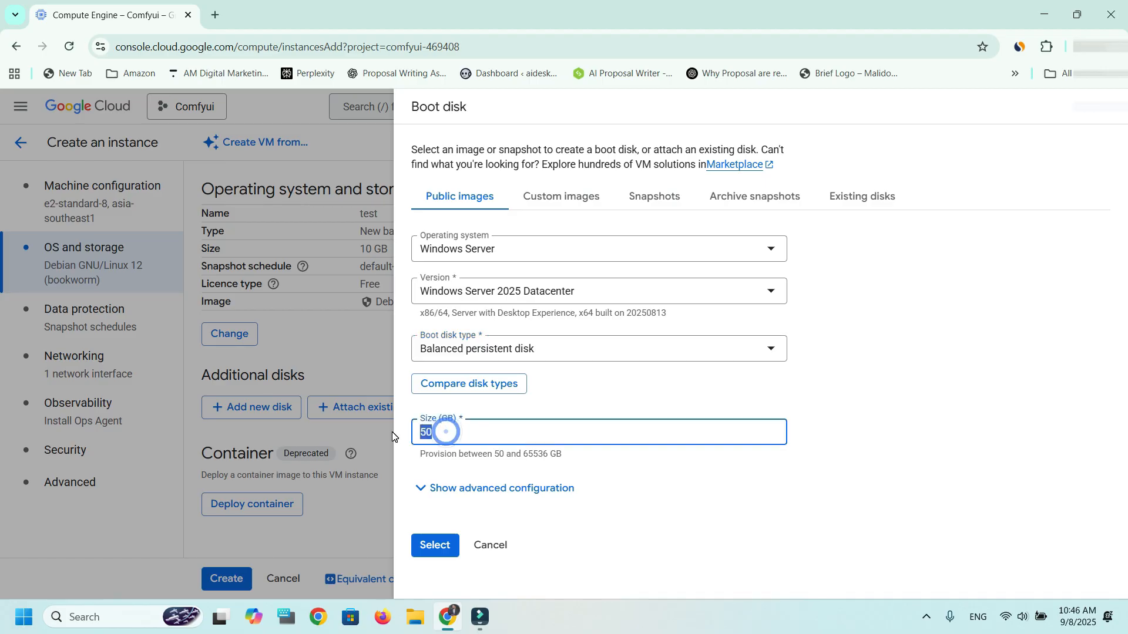
type("100")
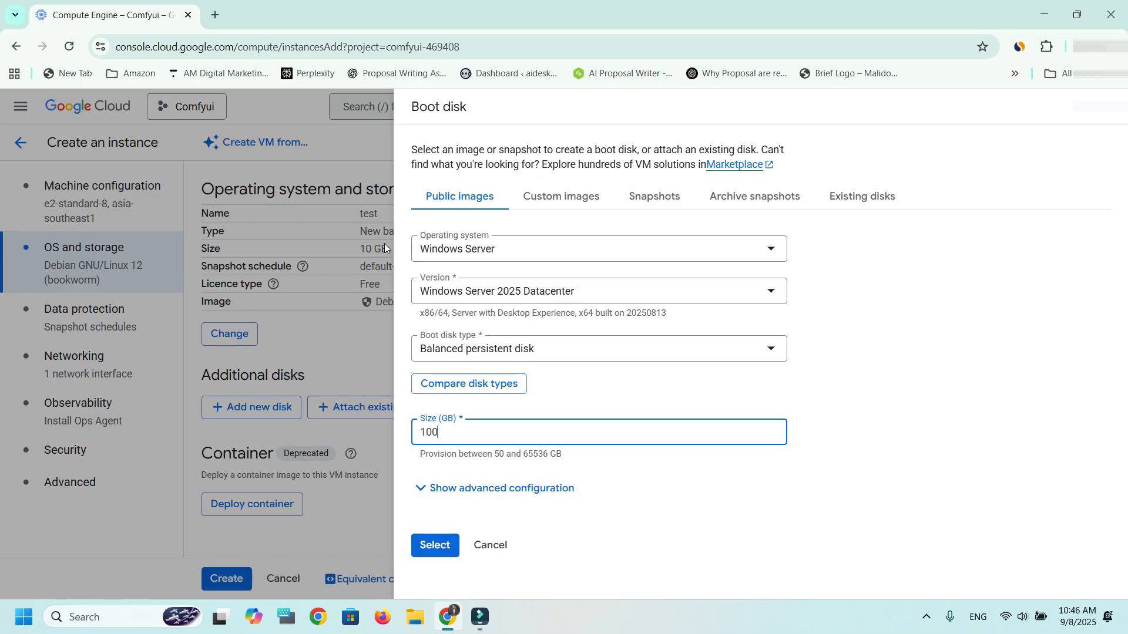
left_click(443, 551)
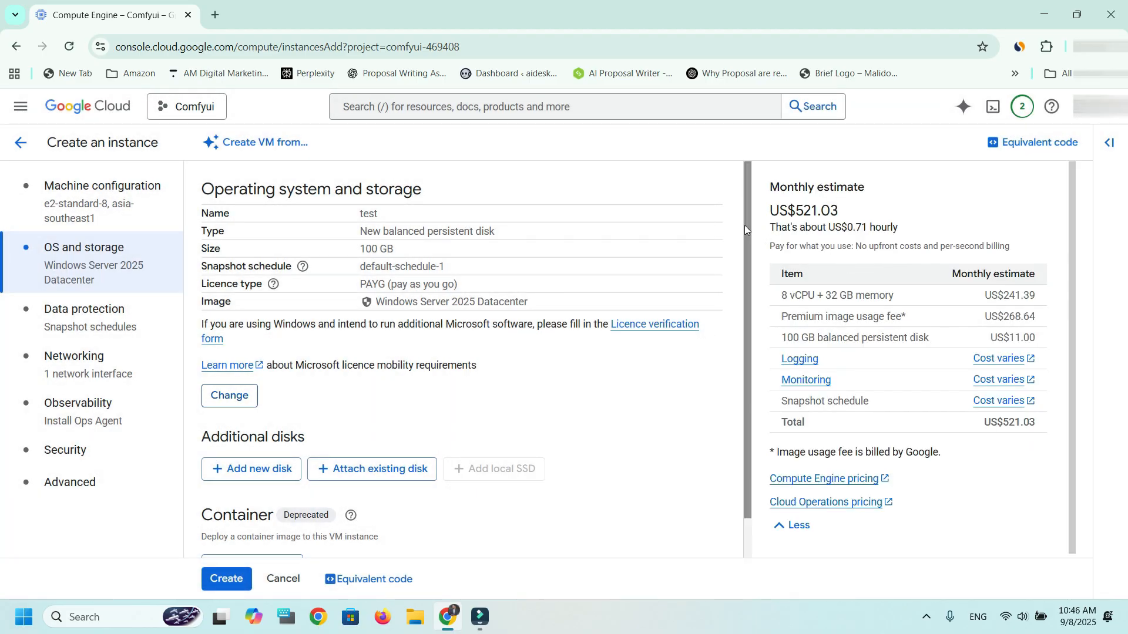
- Examine the instance's storage summary and its data protection, networking and observability settings
left_click_drag(748, 241, 748, 198)
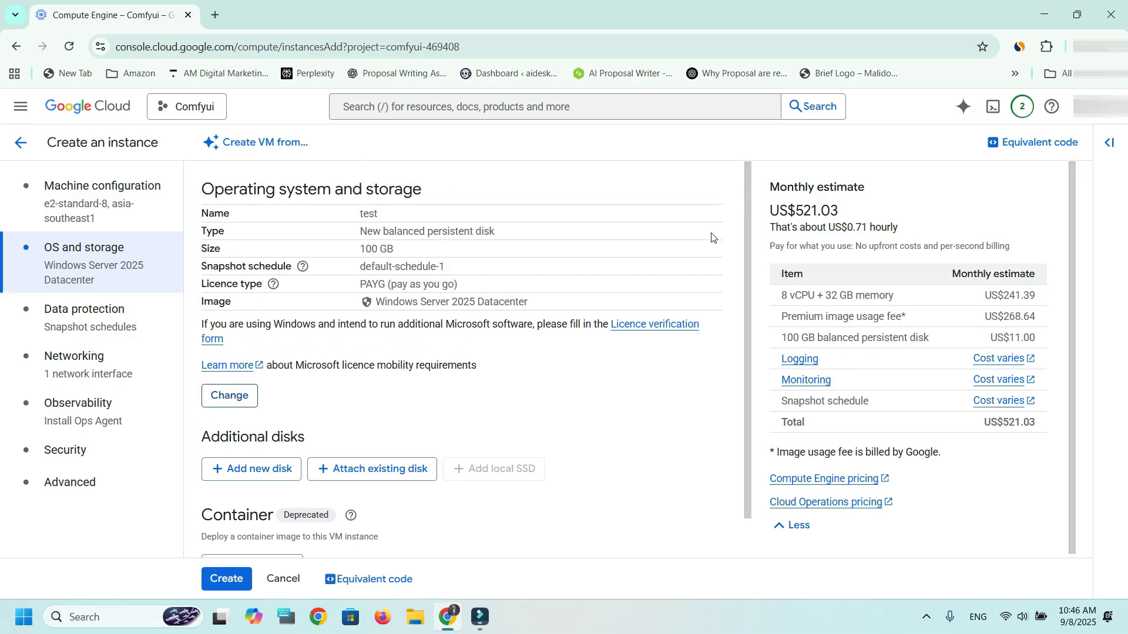
scroll(364, 412, "down", 1)
scroll(367, 398, "up", 1)
left_click(93, 323)
scroll(311, 329, "down", 4)
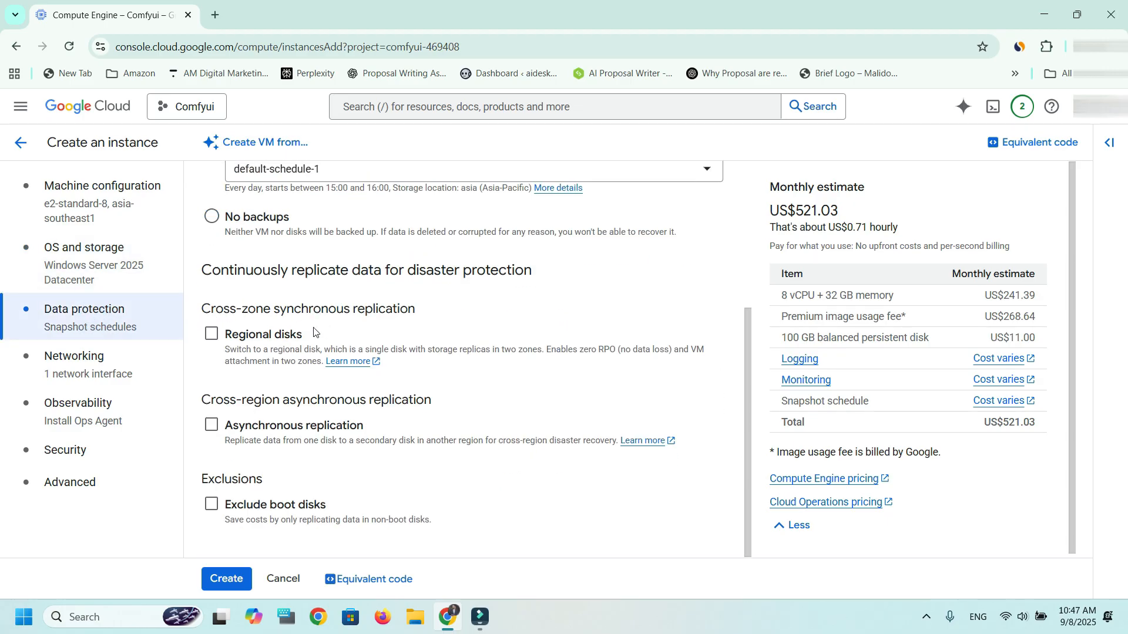
scroll(324, 331, "up", 4)
left_click(126, 369)
scroll(452, 319, "down", 4)
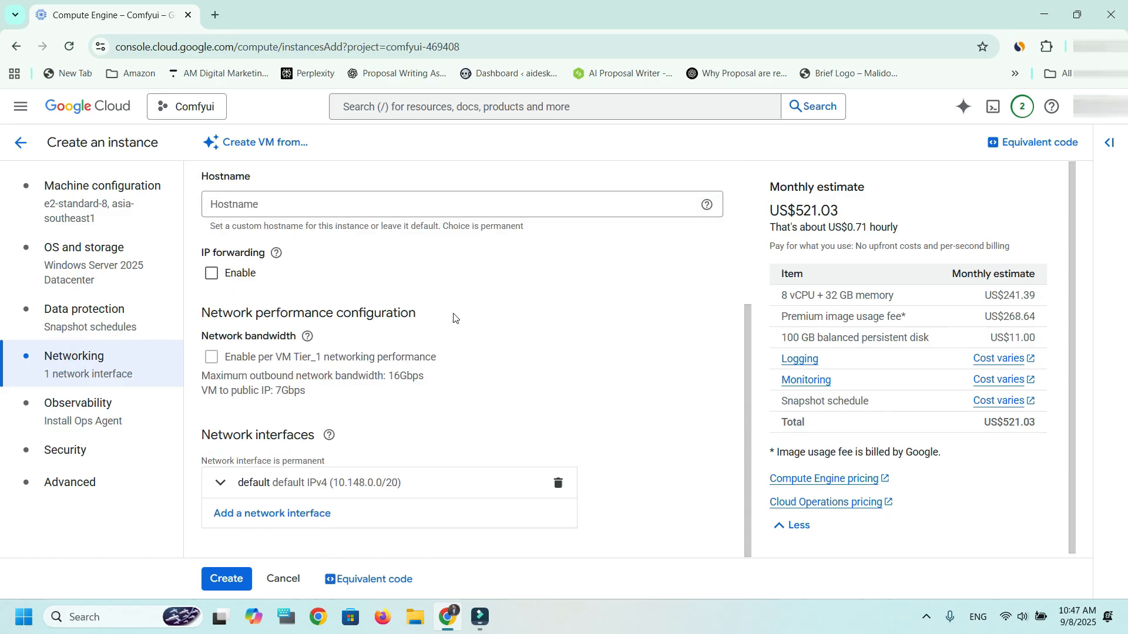
scroll(330, 342, "up", 4)
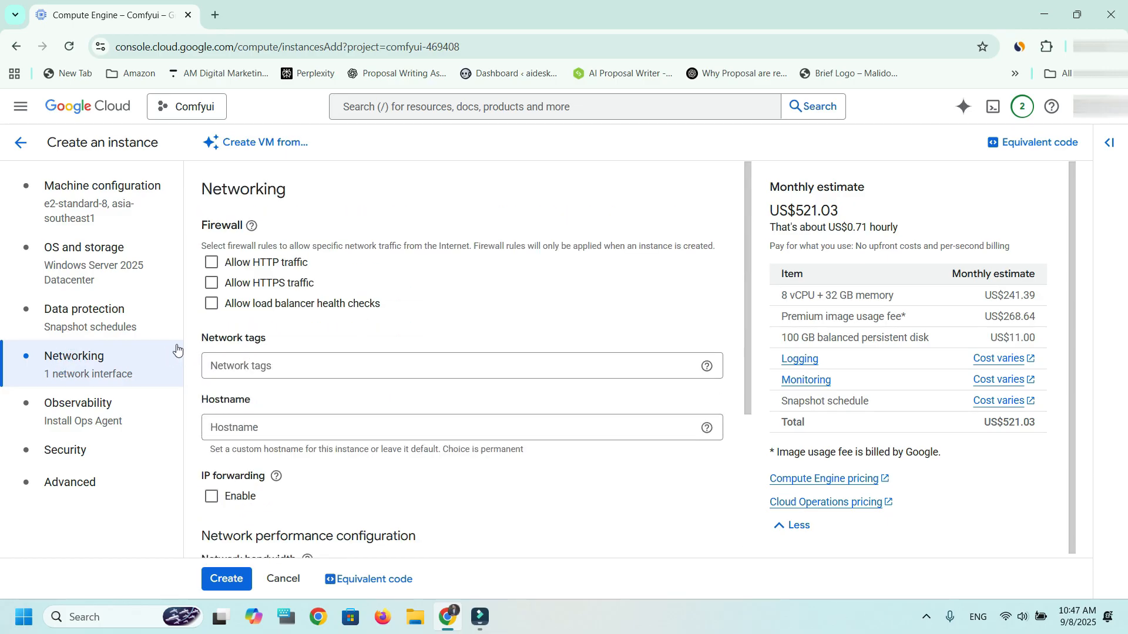
left_click(78, 417)
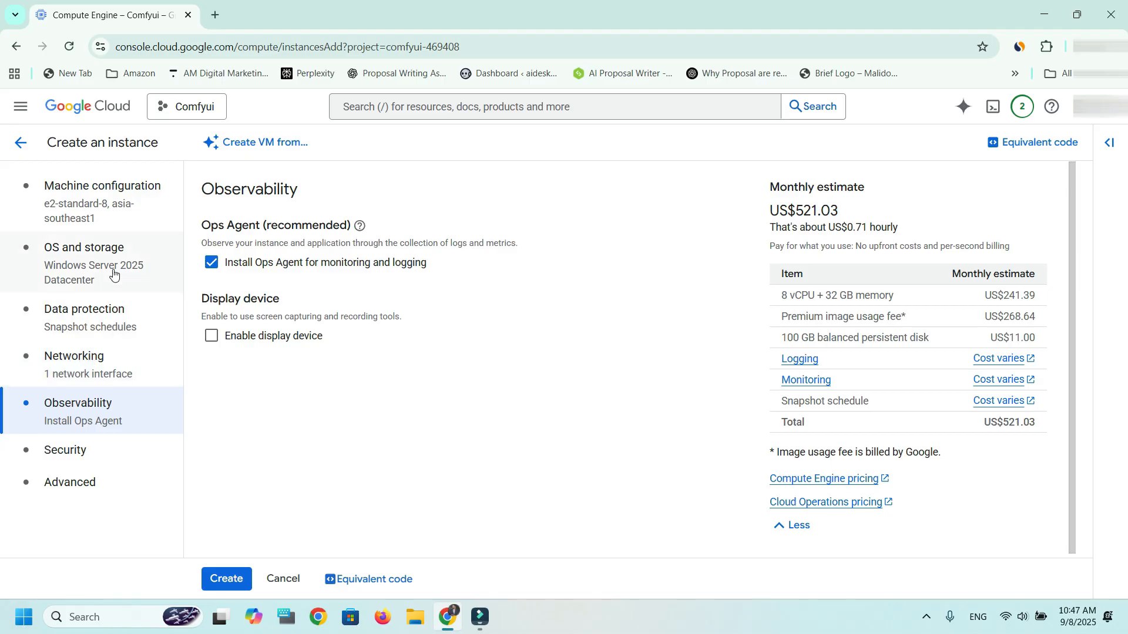
- Recheck the machine configuration and the hourly cost estimate, and create the test instance
left_click(106, 202)
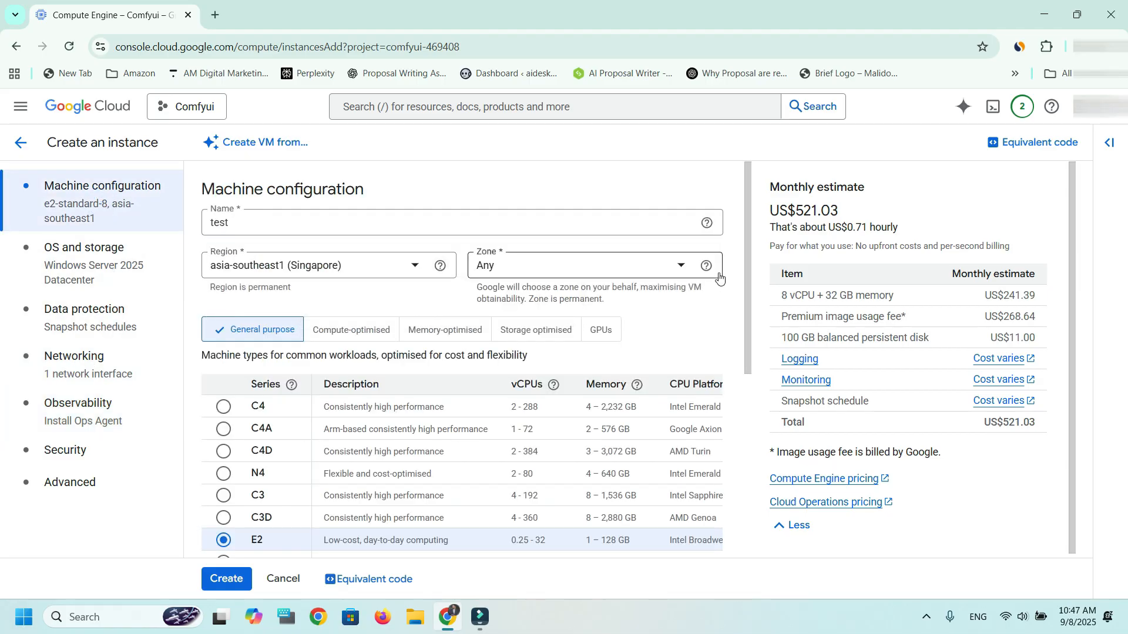
scroll(751, 334, "down", 3)
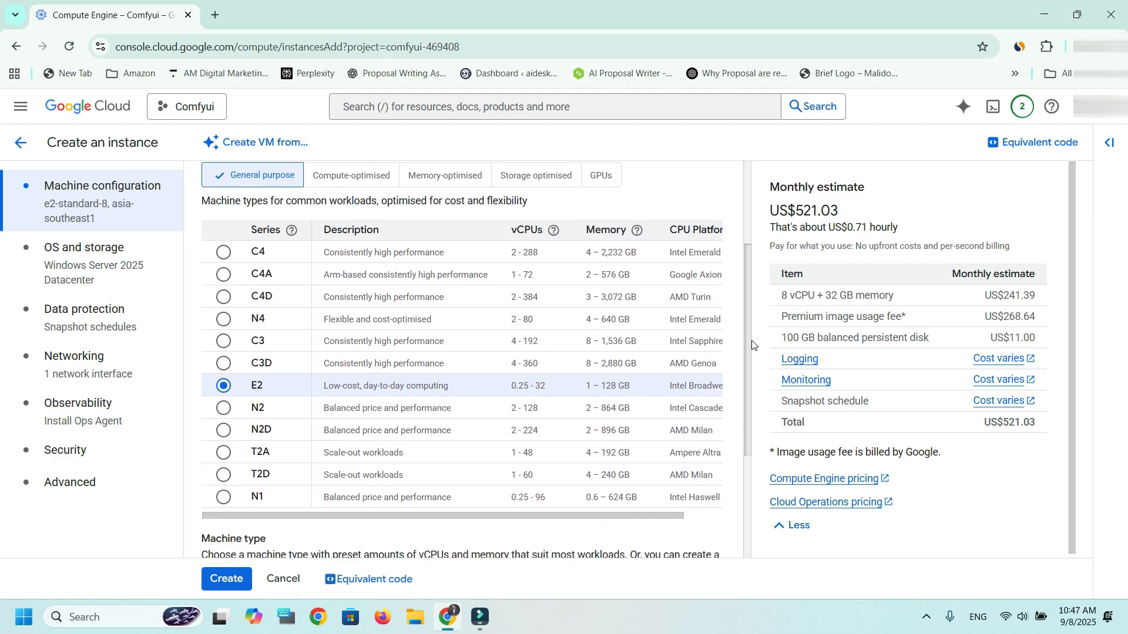
left_click_drag(751, 344, 746, 244)
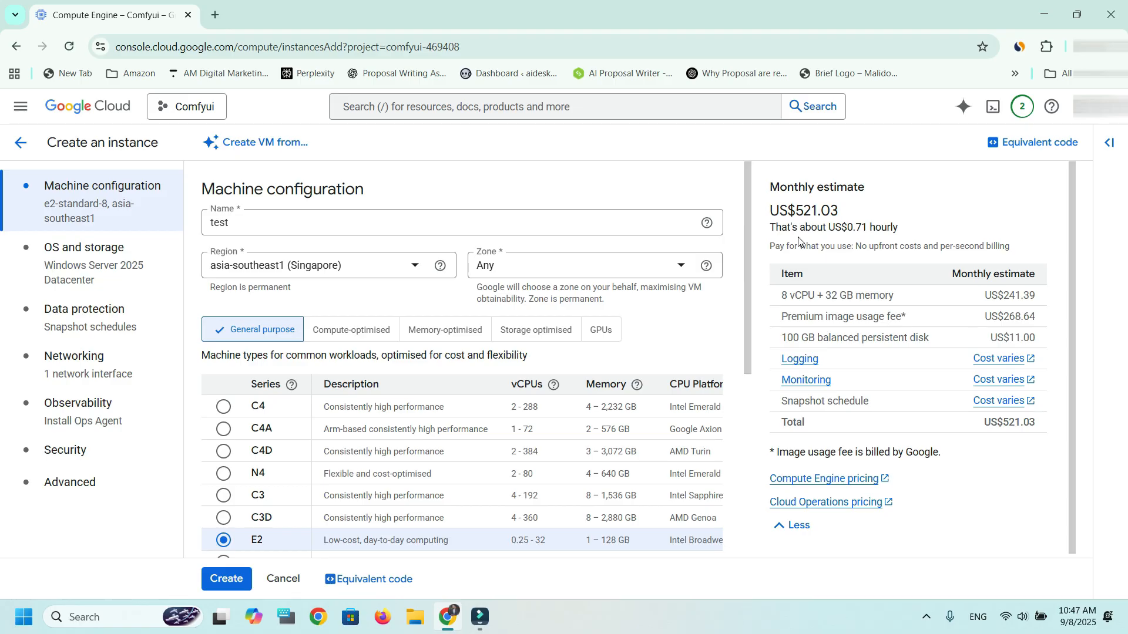
left_click_drag(833, 227, 900, 237)
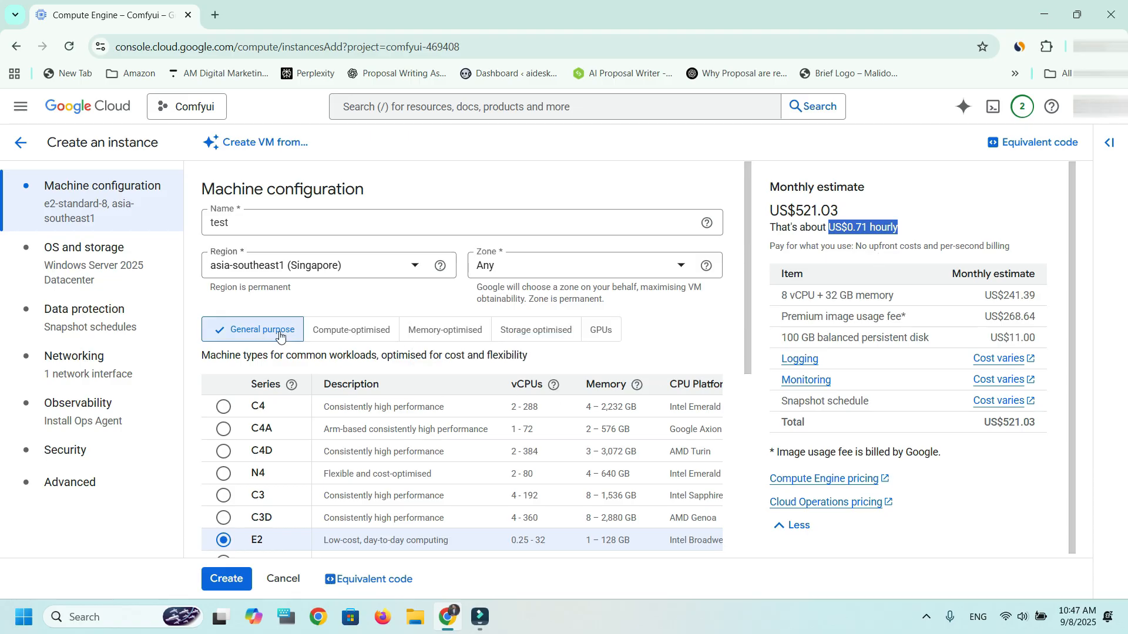
scroll(338, 440, "down", 3)
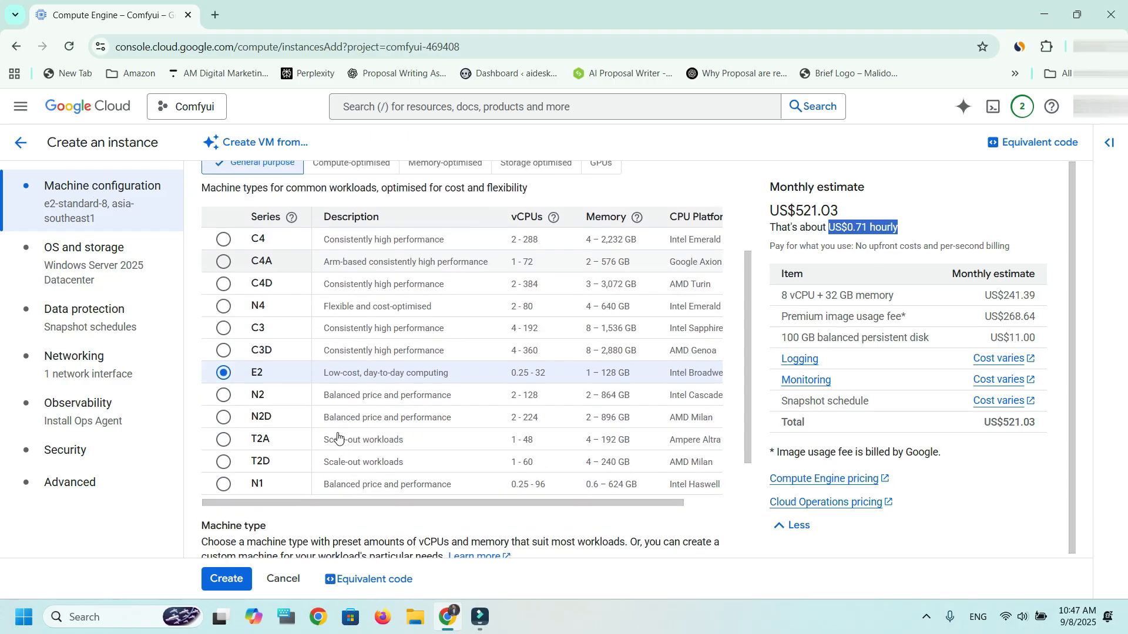
scroll(225, 346, "down", 3)
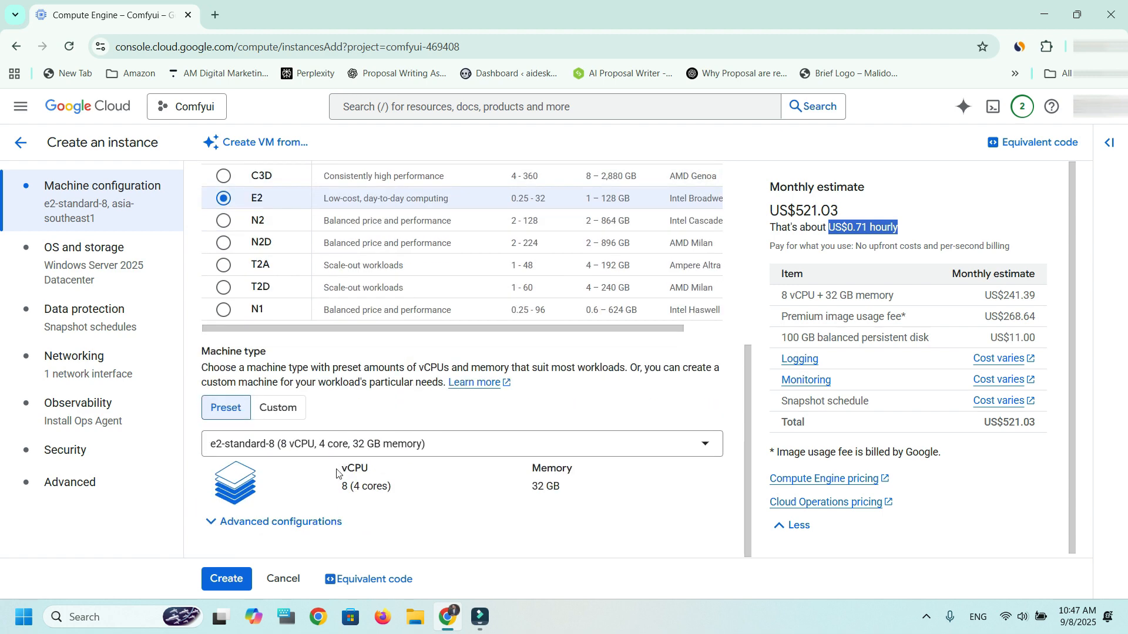
left_click(227, 579)
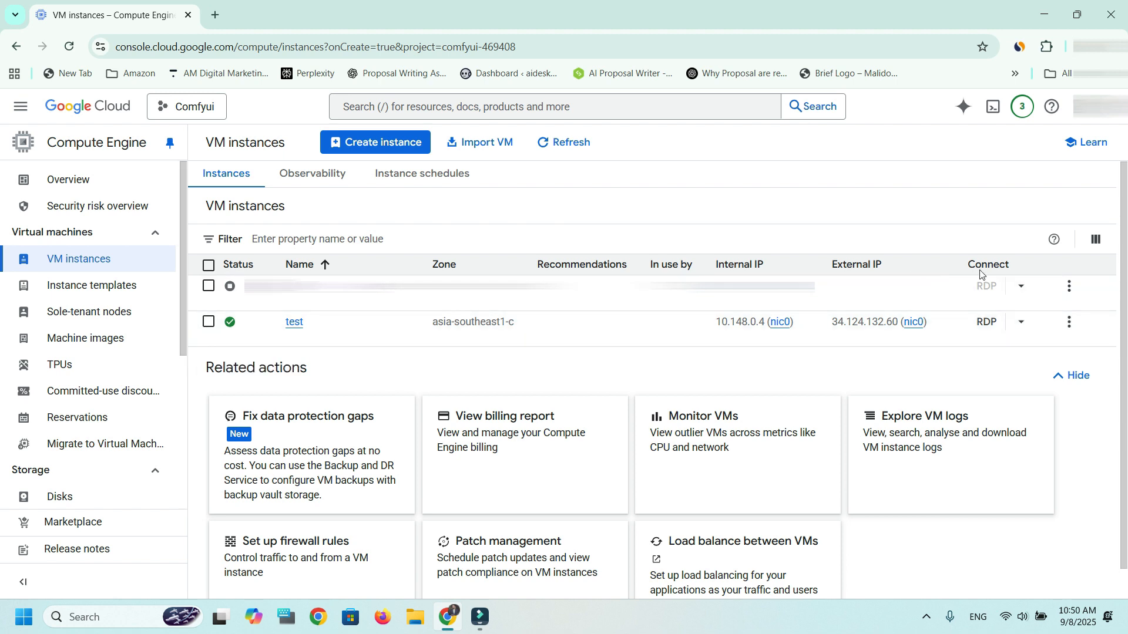
- Start setting a new Windows password for the test instance
left_click(1023, 324)
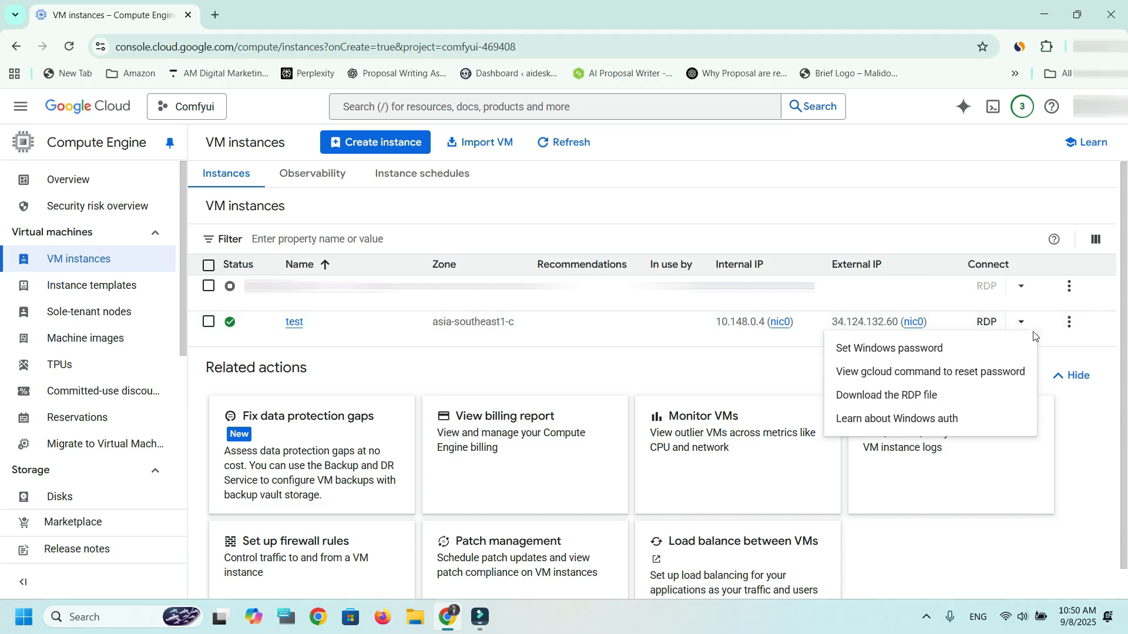
left_click(907, 353)
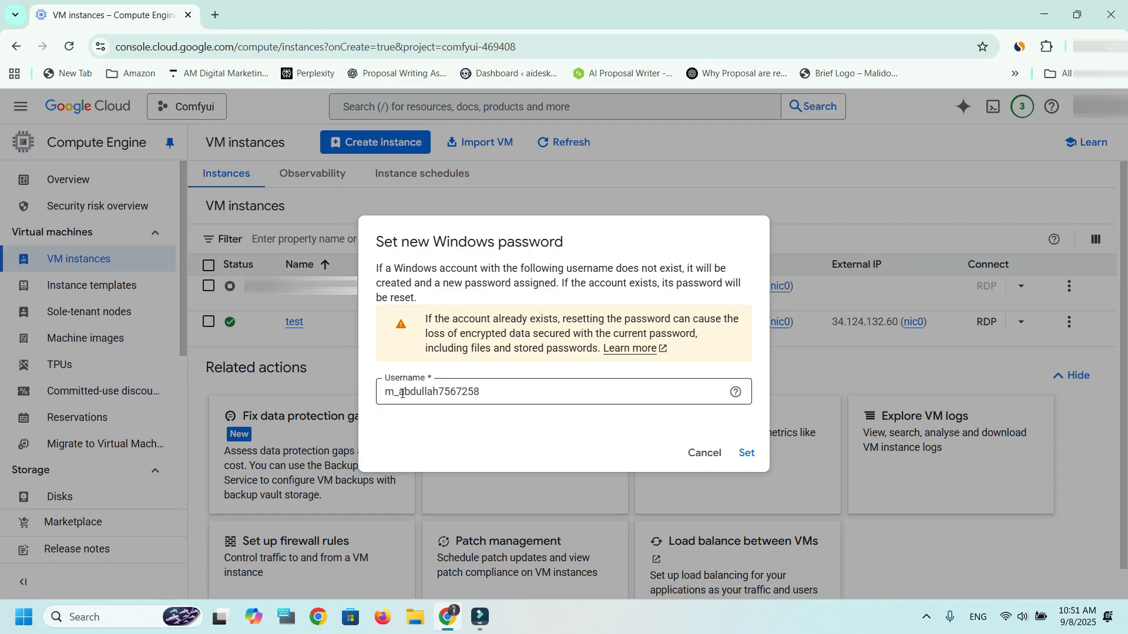
left_click_drag(486, 392, 368, 404)
type("gvbcb")
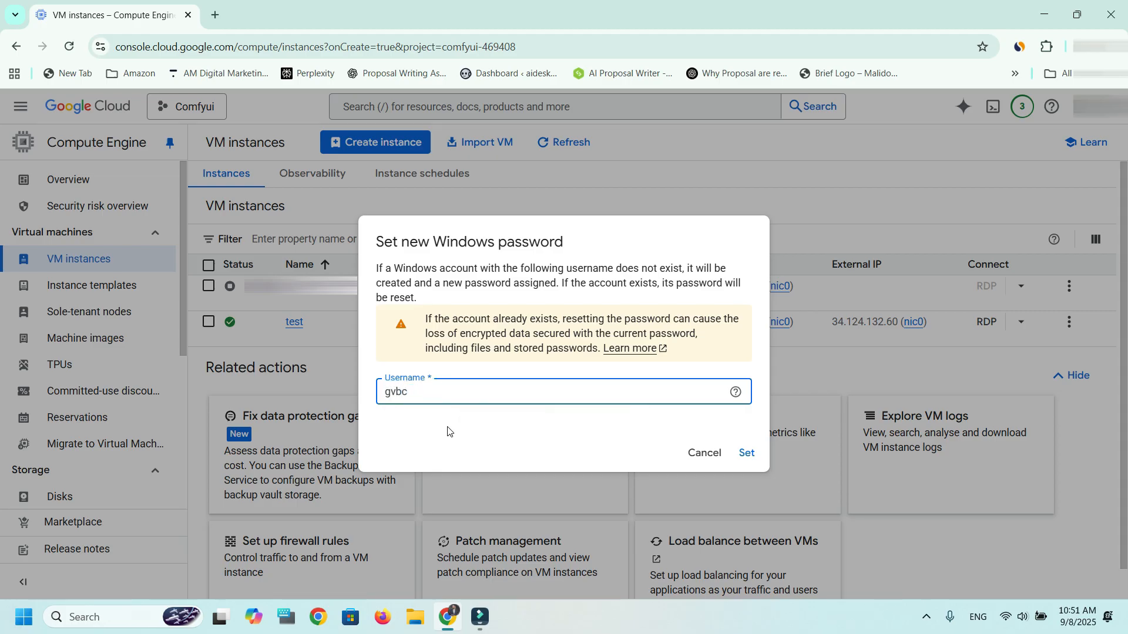
key("BackSpace")
type("Test")
left_click(624, 403)
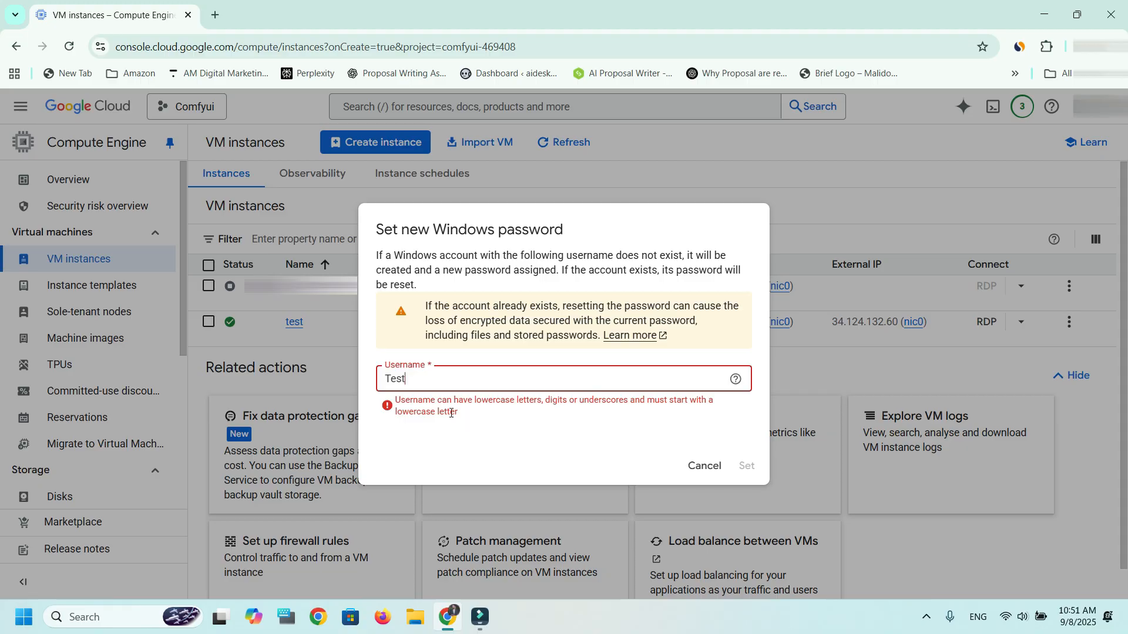
- Enter test123 as the Windows username and generate its new password
double_click(411, 383)
type("test")
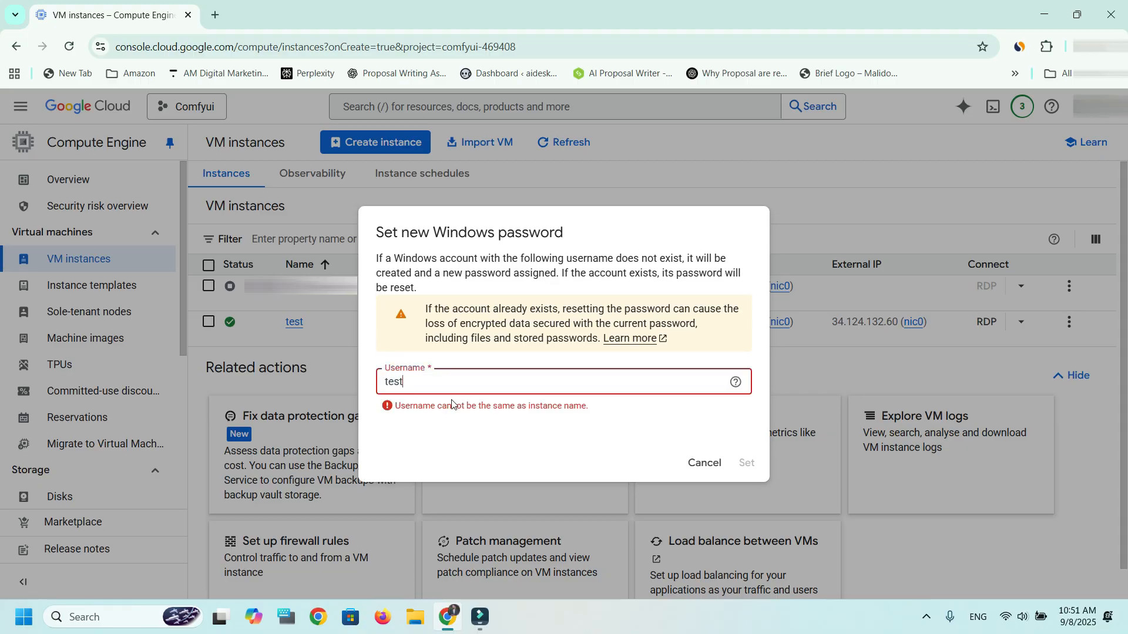
double_click(422, 384)
left_click(414, 383)
type("123")
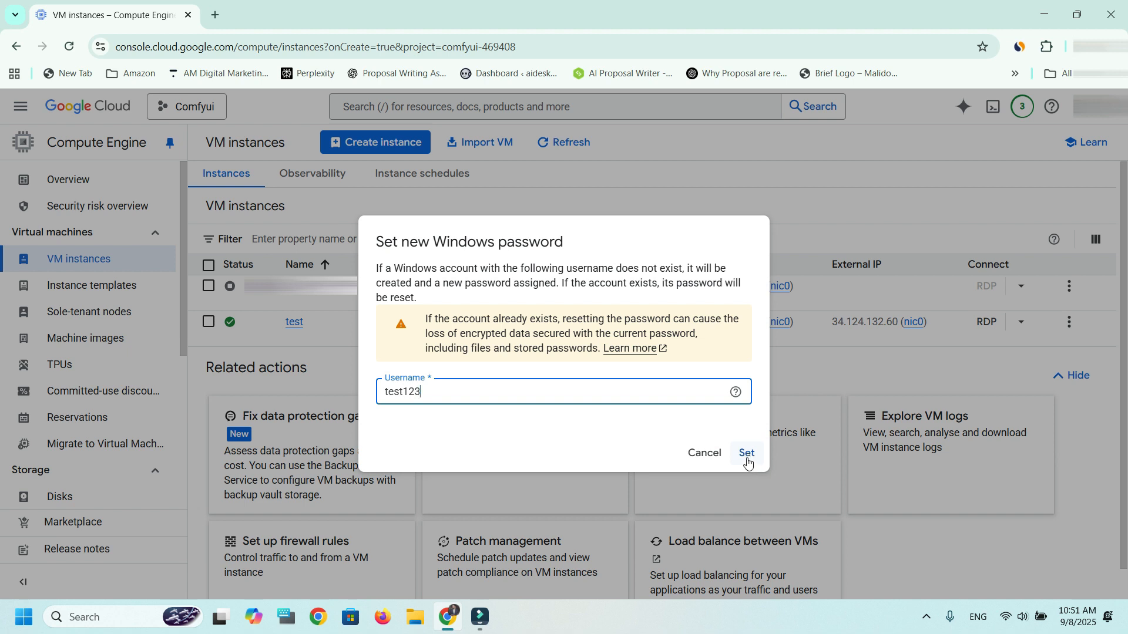
left_click(747, 455)
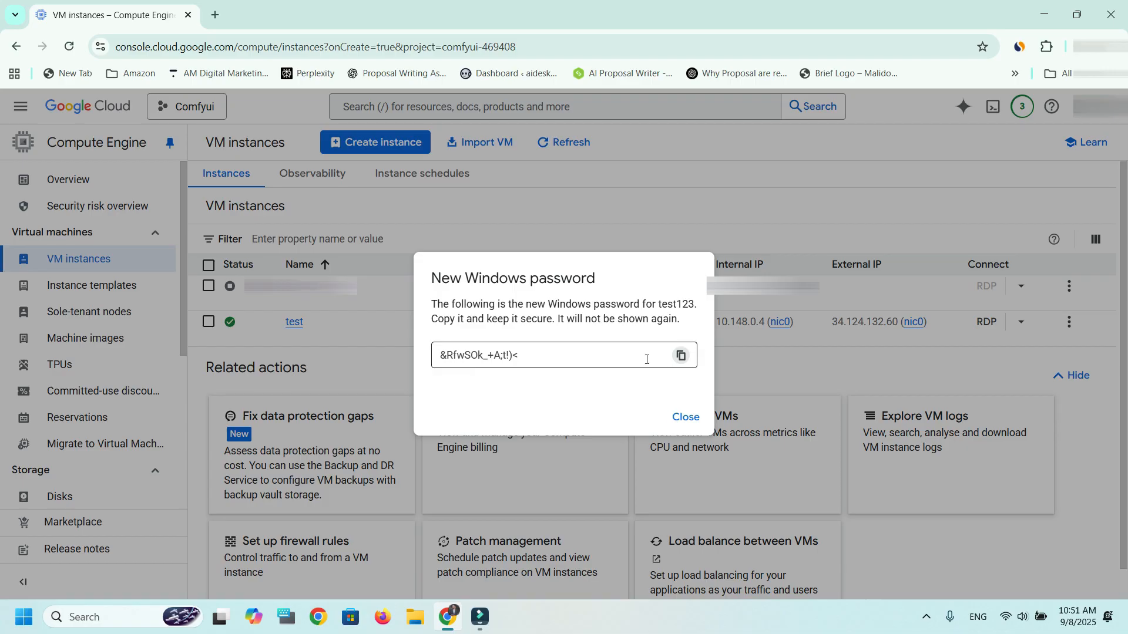
- Copy the generated Windows password into a new browser tab's address bar and close the password dialog
left_click(682, 355)
left_click(215, 15)
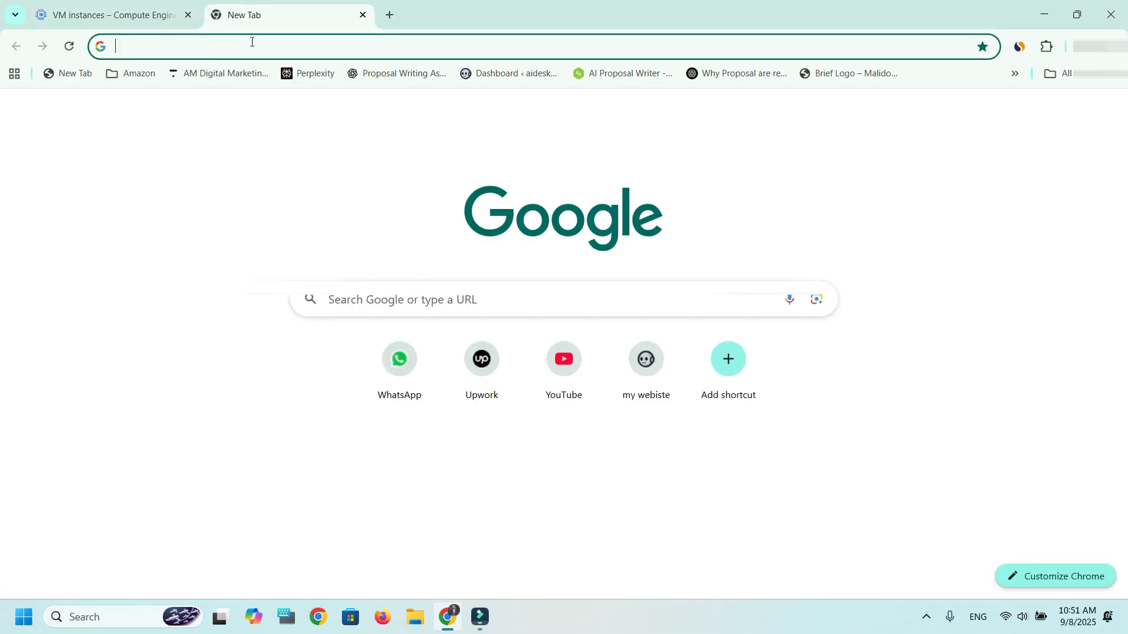
key("ctrl+v")
left_click(105, 14)
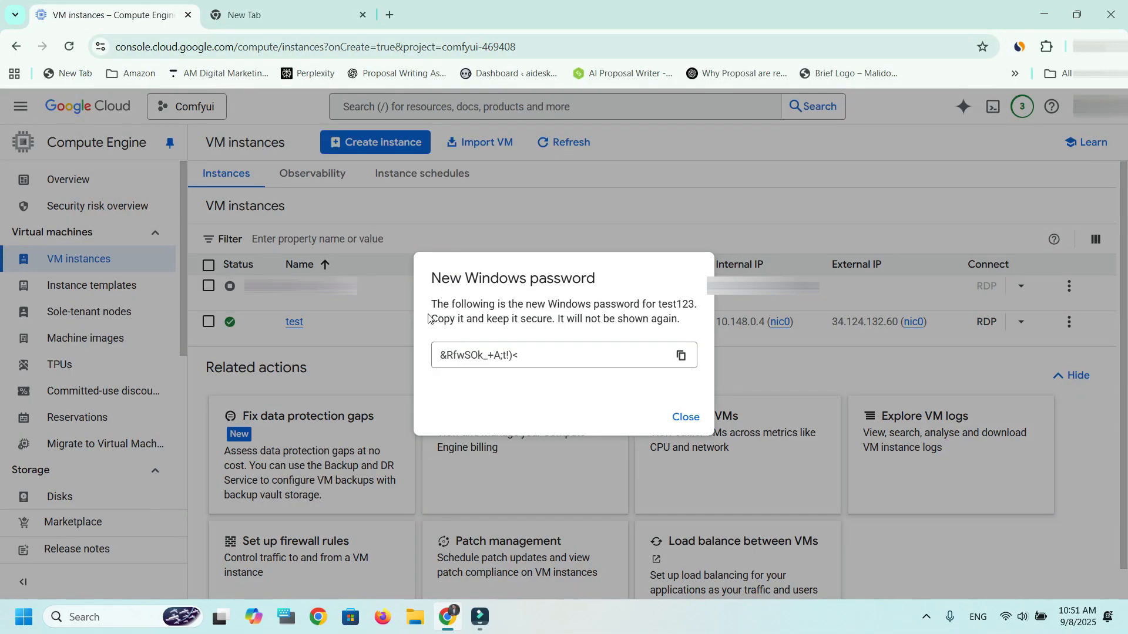
left_click(683, 418)
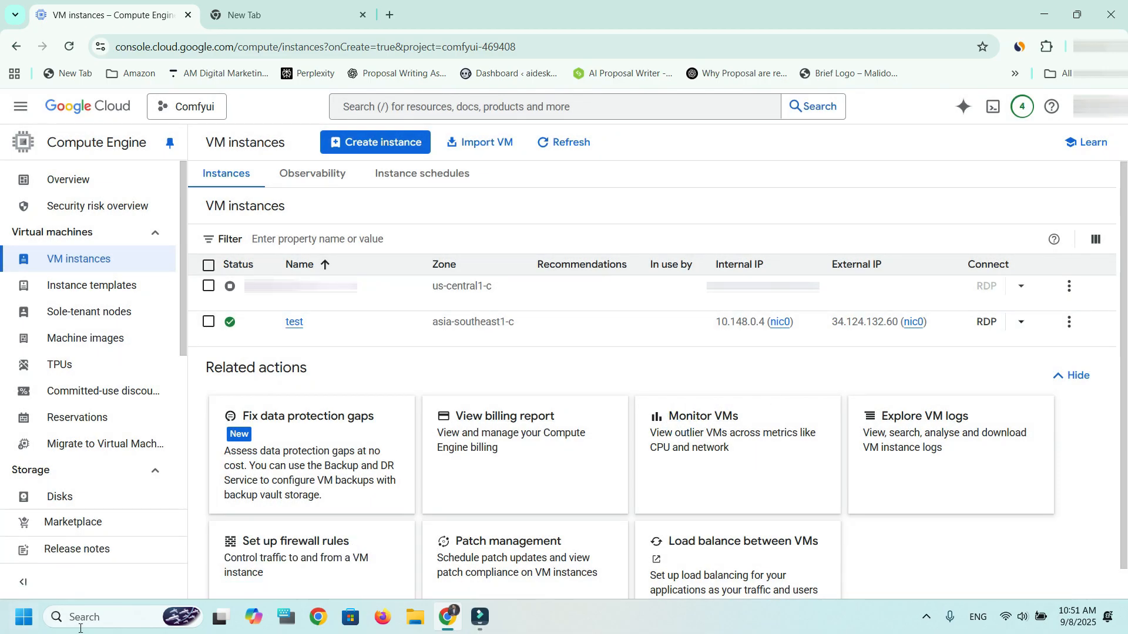
- Open Remote Desktop Connection and connect to the test instance's external IP address, 34.124.132.60
left_click(109, 617)
type("remote")
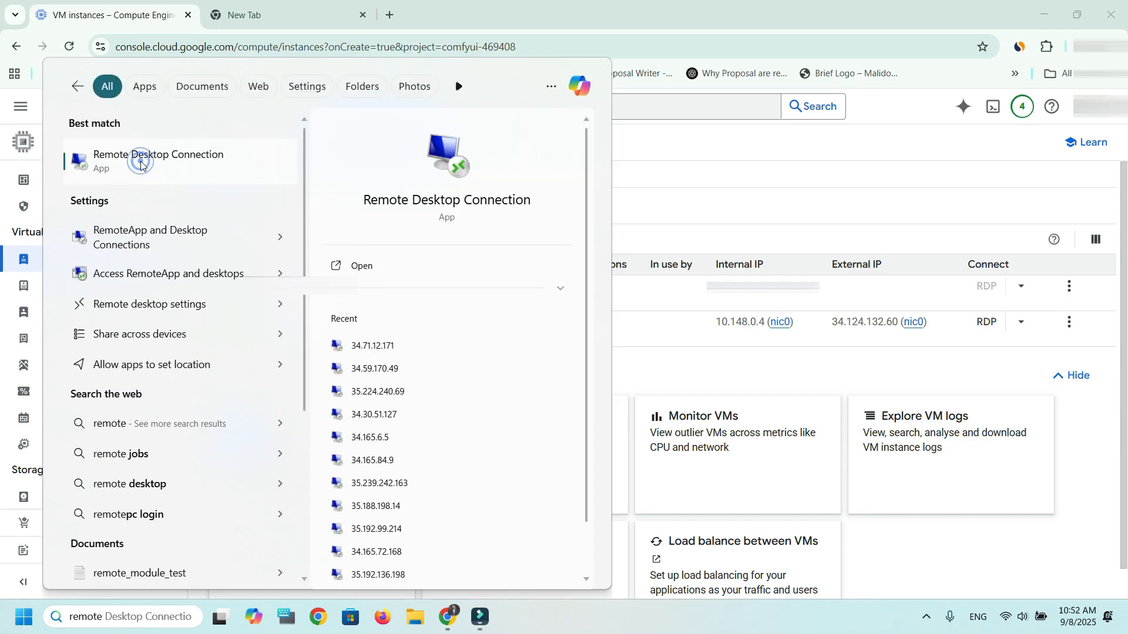
left_click(158, 169)
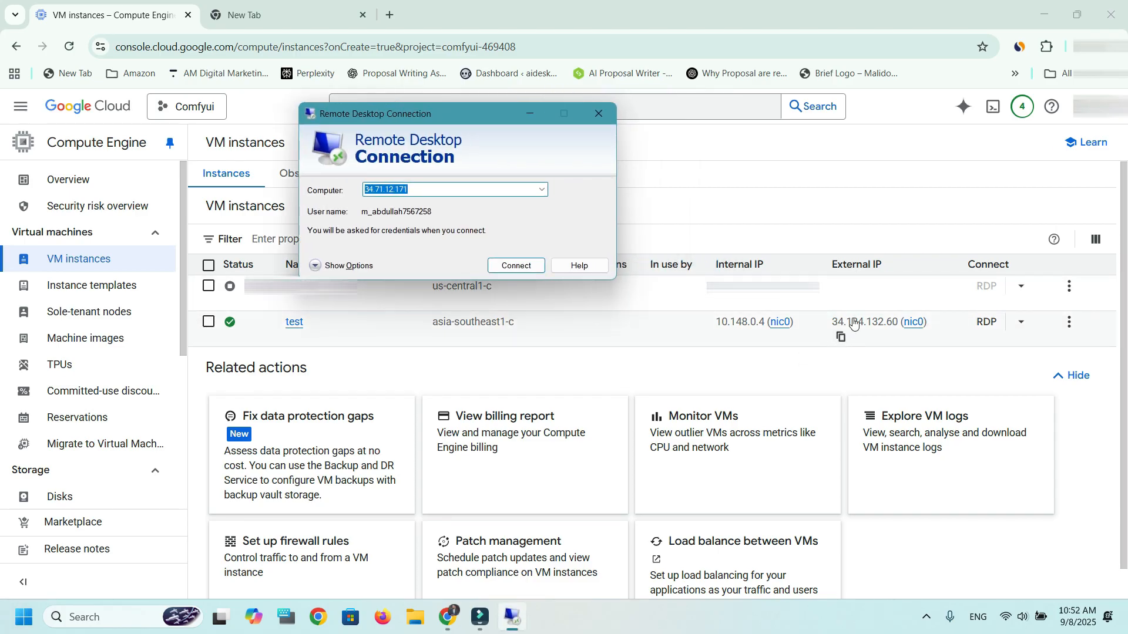
left_click(841, 337)
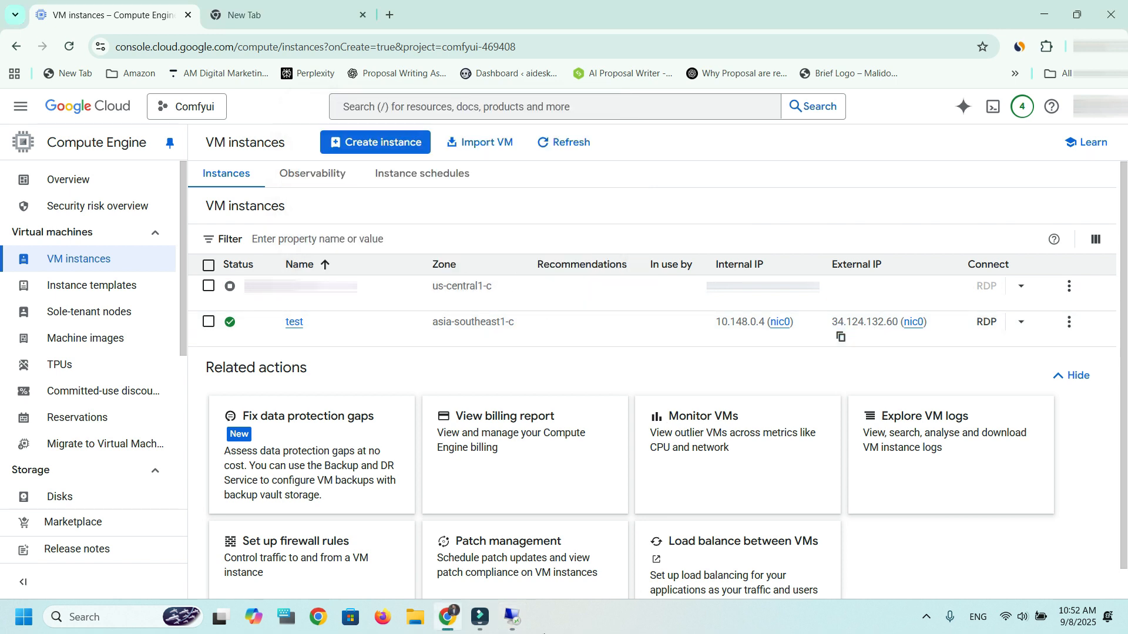
left_click(512, 617)
left_click(418, 191)
double_click(418, 191)
key("ctrl+v")
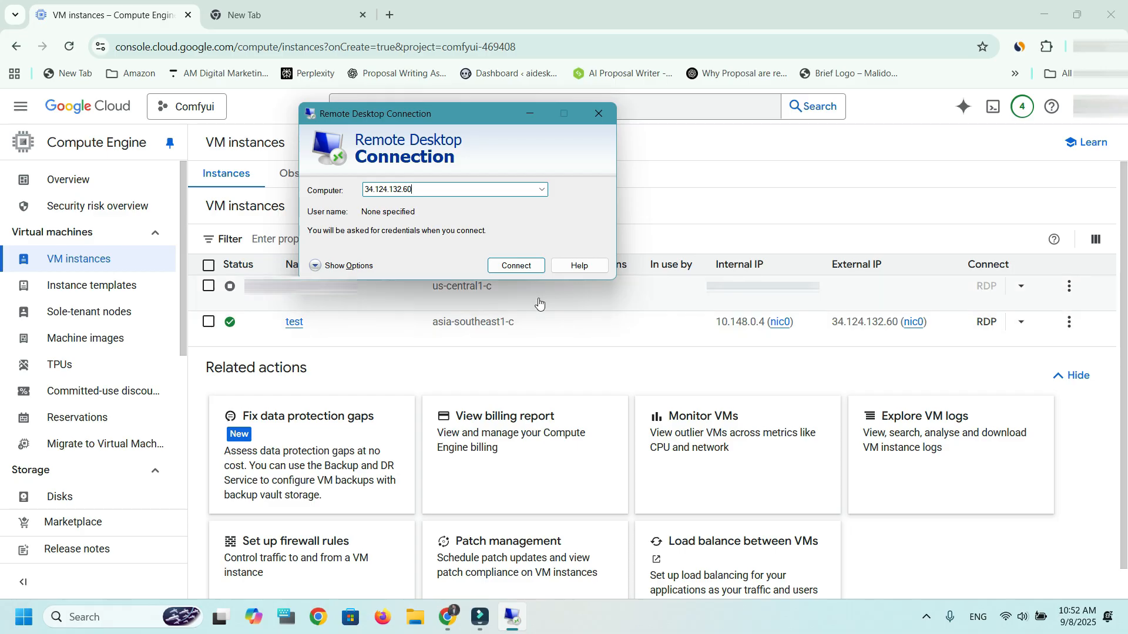
left_click(513, 267)
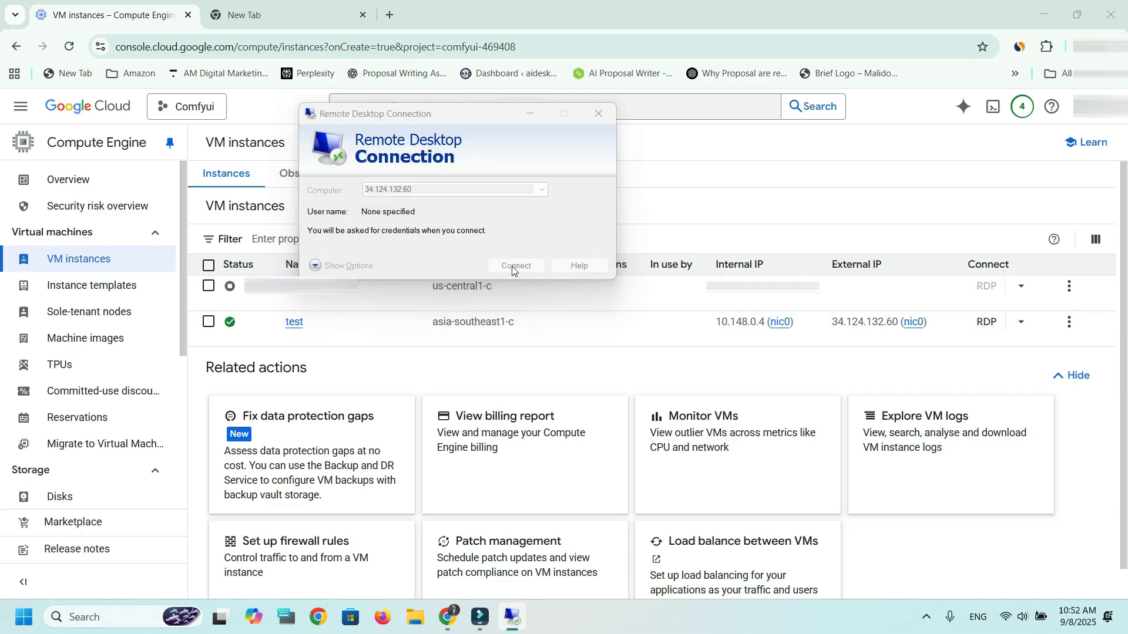
- Try to sign in to the remote computer as test123 with the account password
left_click(339, 232)
type("test123")
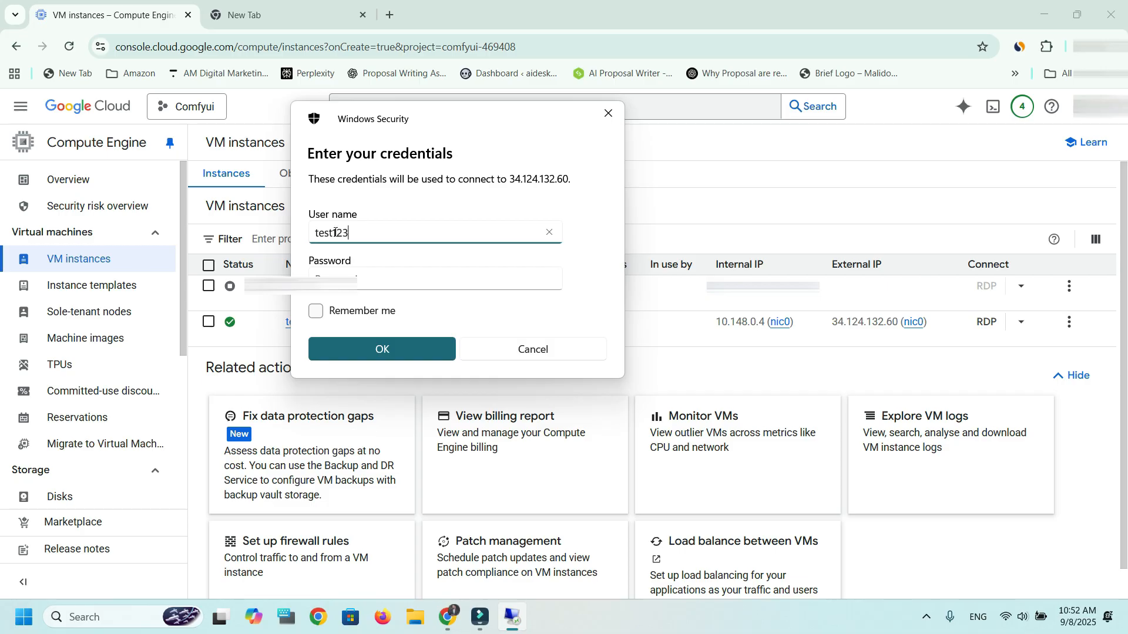
left_click(372, 280)
type("••••••")
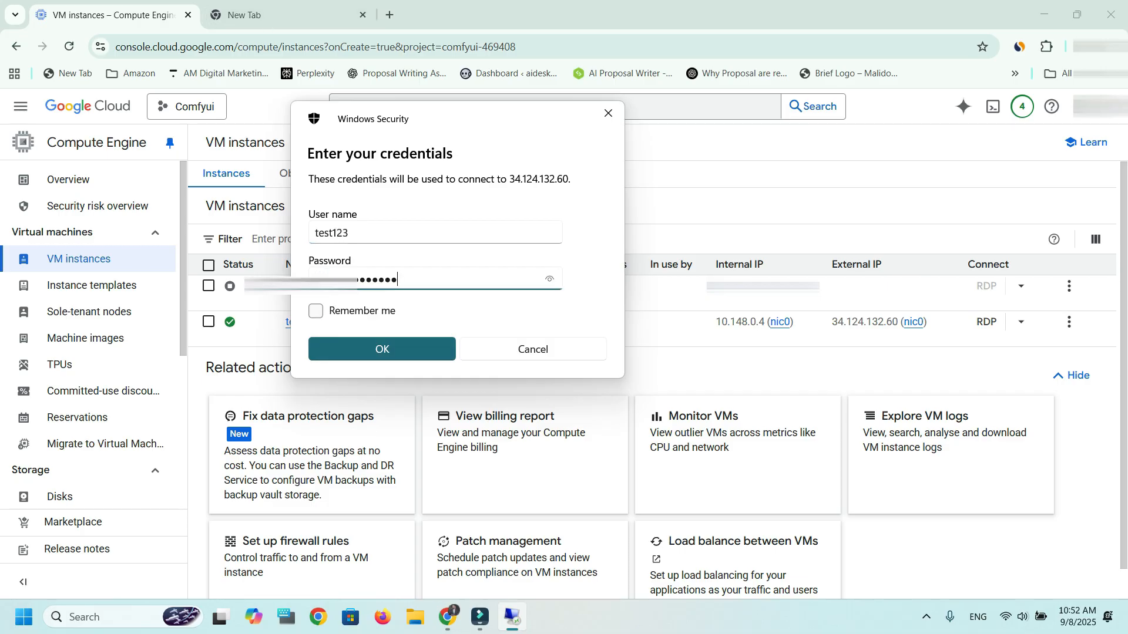
left_click(404, 350)
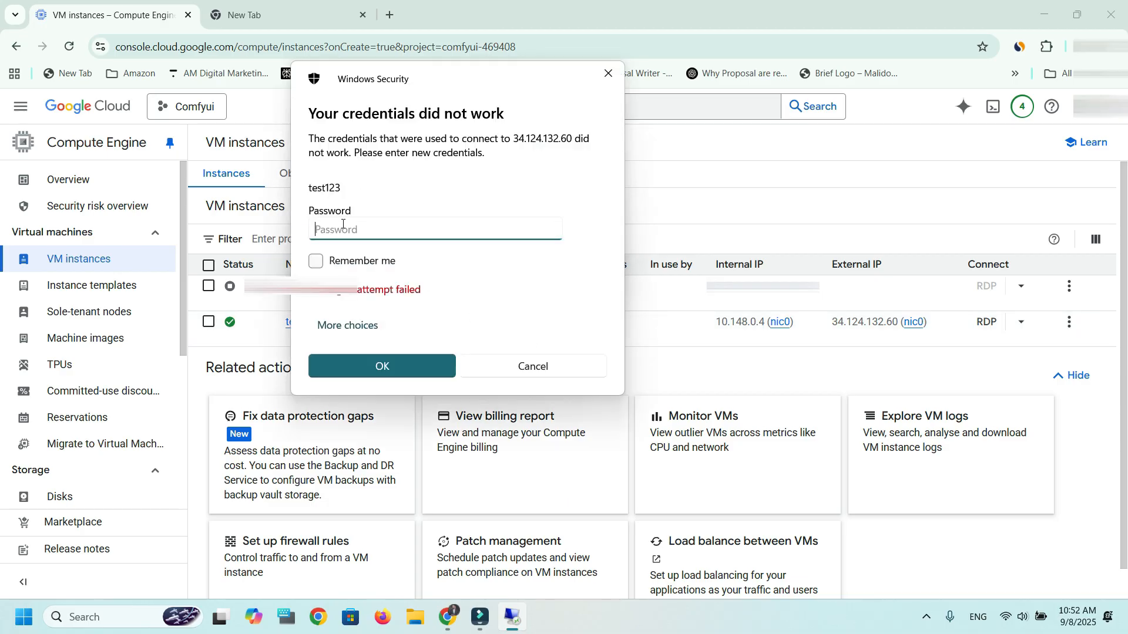
- Copy the generated Windows password from the spare browser tab, submit it in the credentials prompt, and accept the untrusted certificate
left_click(253, 14)
left_click(208, 47)
left_click_drag(208, 47, 96, 45)
left_click(111, 14)
left_click(512, 616)
key("ctrl+v")
left_click(404, 369)
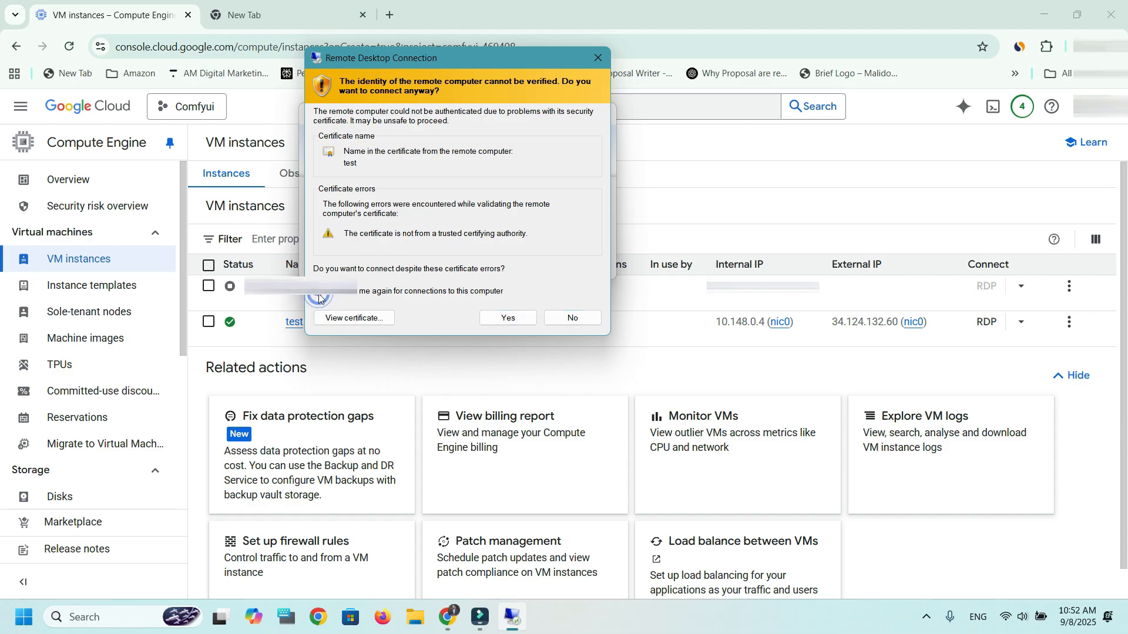
left_click(506, 318)
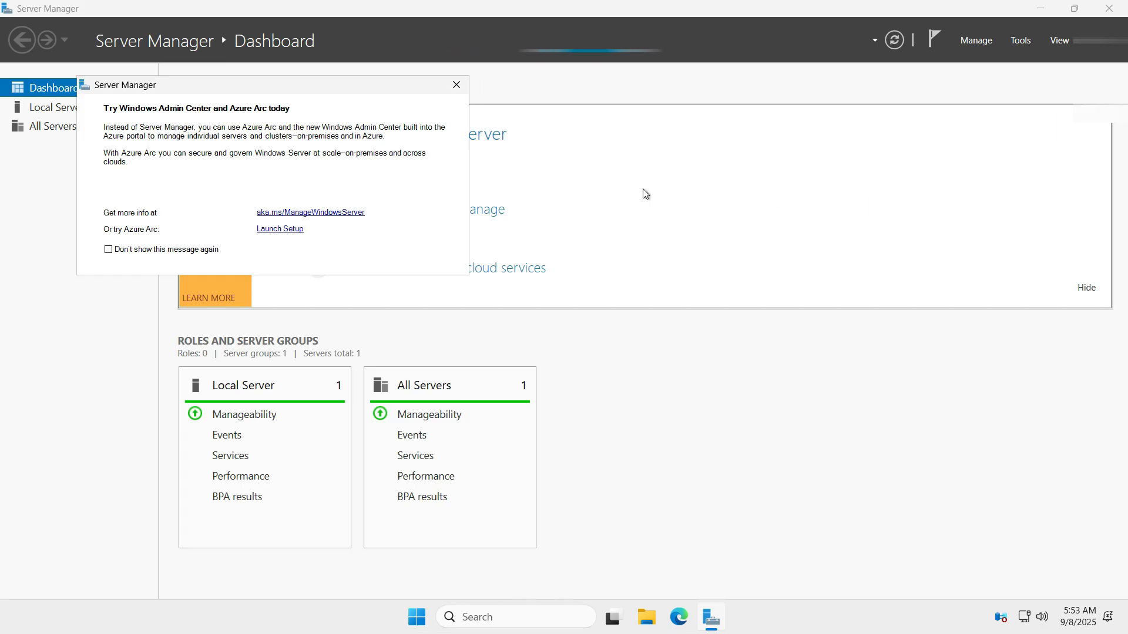
- Dismiss the Windows Admin Center and Azure Arc notice and minimize Server Manager on the remote server
left_click(456, 85)
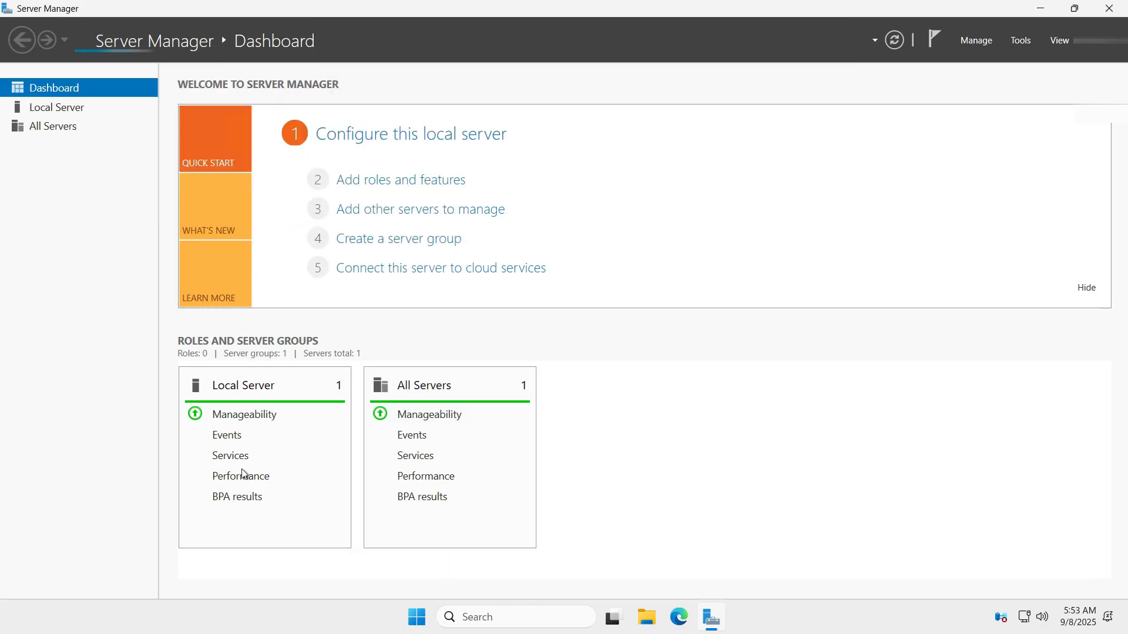
left_click(1040, 8)
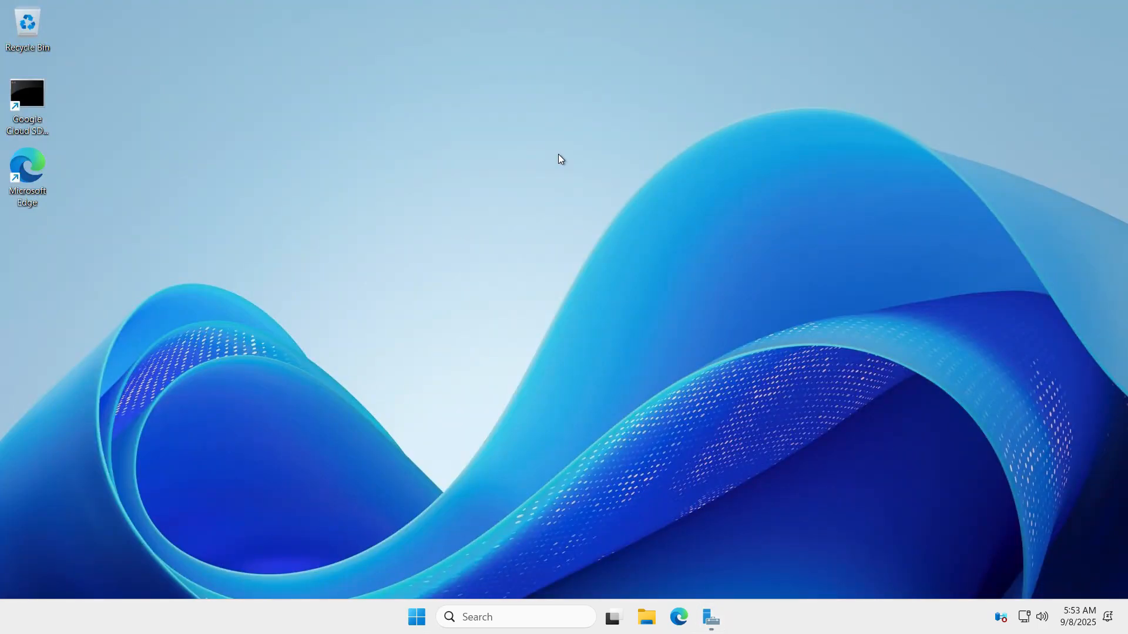
right_click(351, 131)
left_click(413, 189)
right_click(389, 223)
left_click(435, 281)
right_click(299, 182)
left_click(352, 246)
right_click(359, 206)
left_click(405, 262)
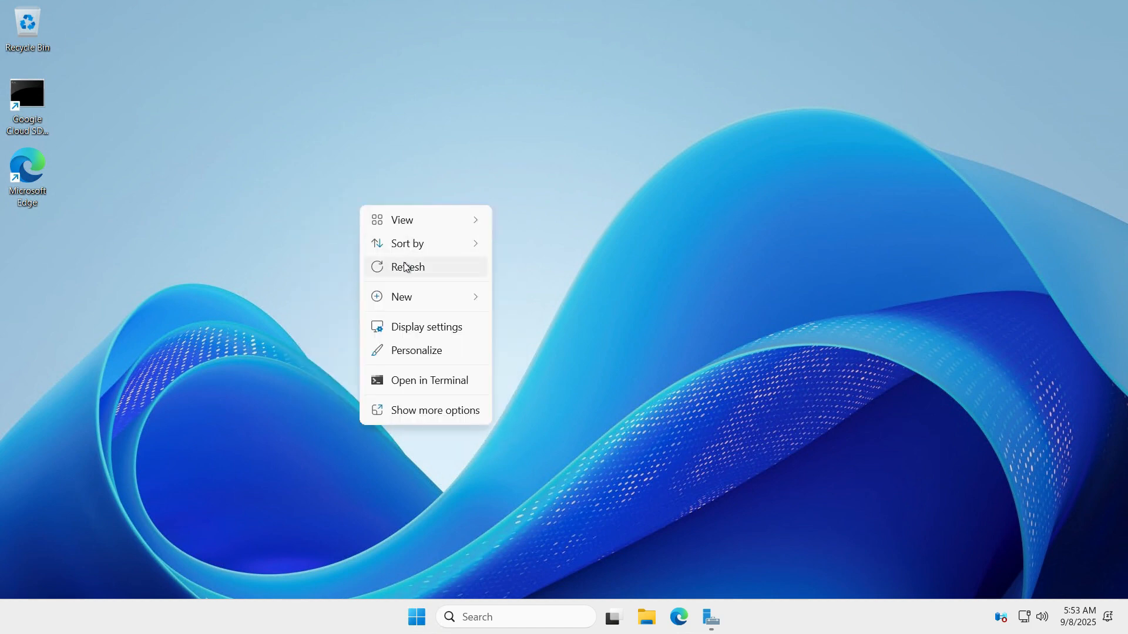
right_click(388, 234)
left_click(435, 292)
right_click(359, 170)
left_click(406, 234)
right_click(364, 164)
left_click(399, 225)
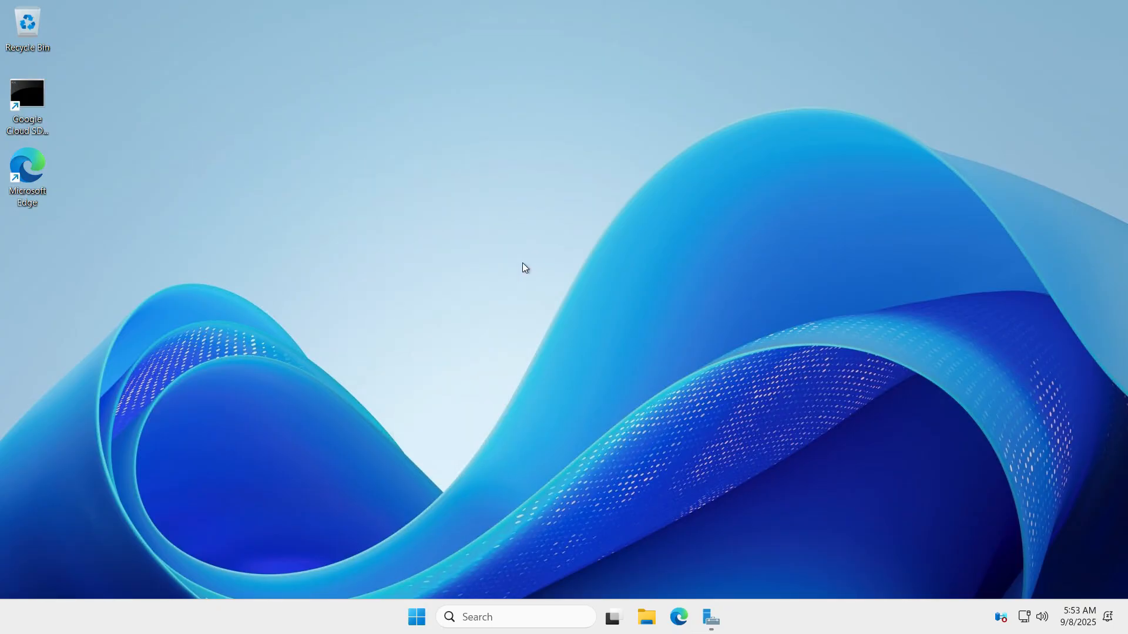
right_click(345, 171)
left_click(388, 235)
- Examine the Local Disk (C:) folders and the drive capacity in the server's File Explorer, and close it
left_click(646, 620)
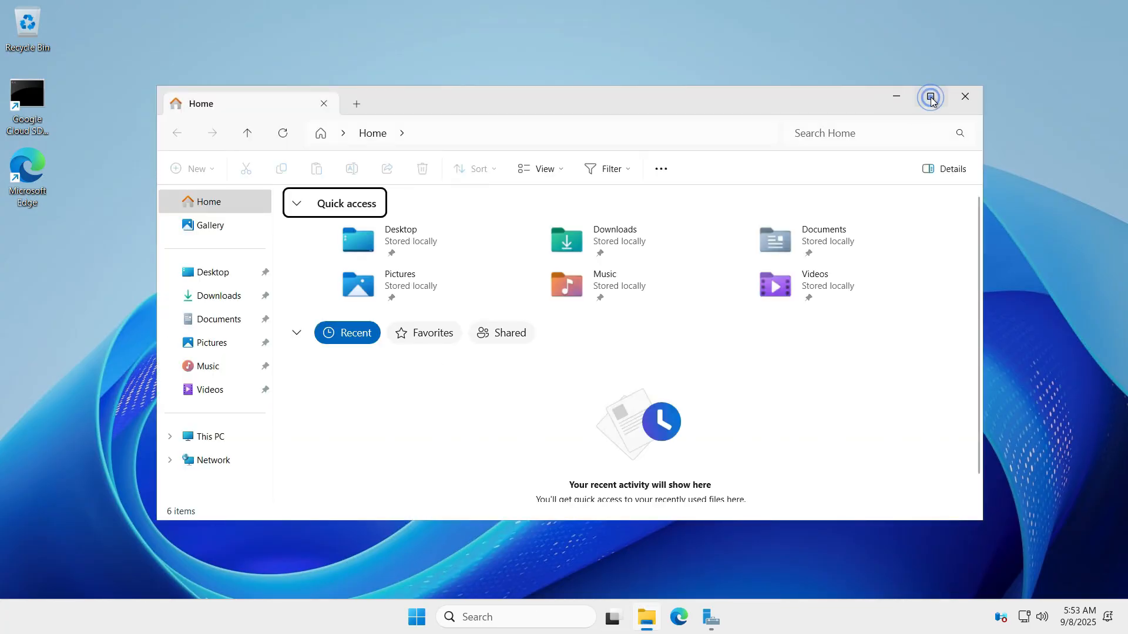
left_click(929, 96)
left_click(13, 346)
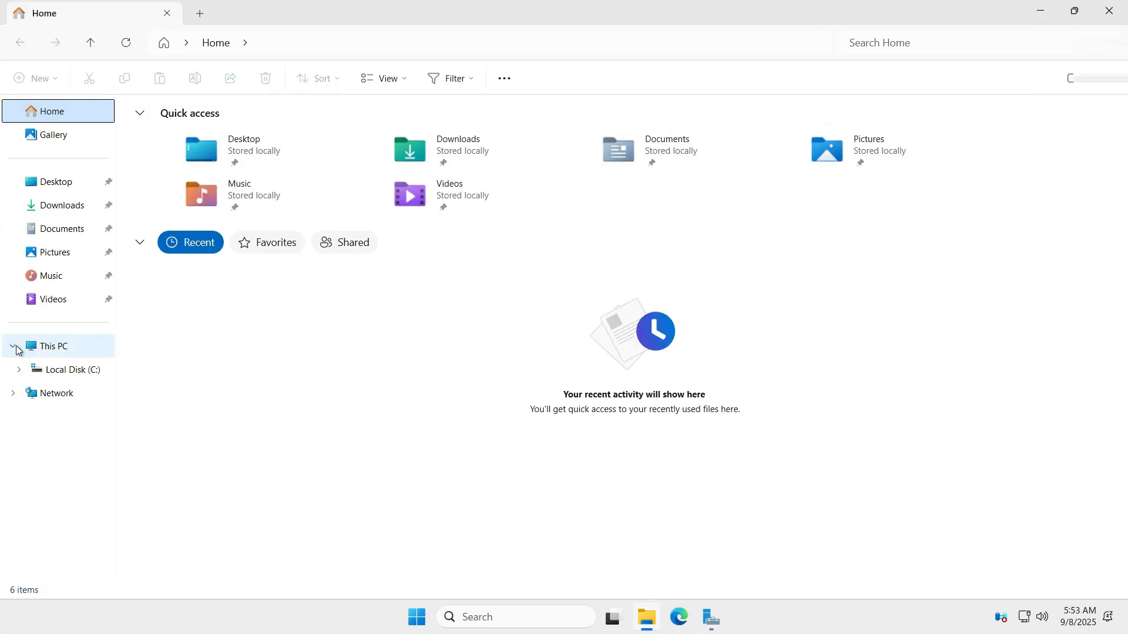
left_click(71, 371)
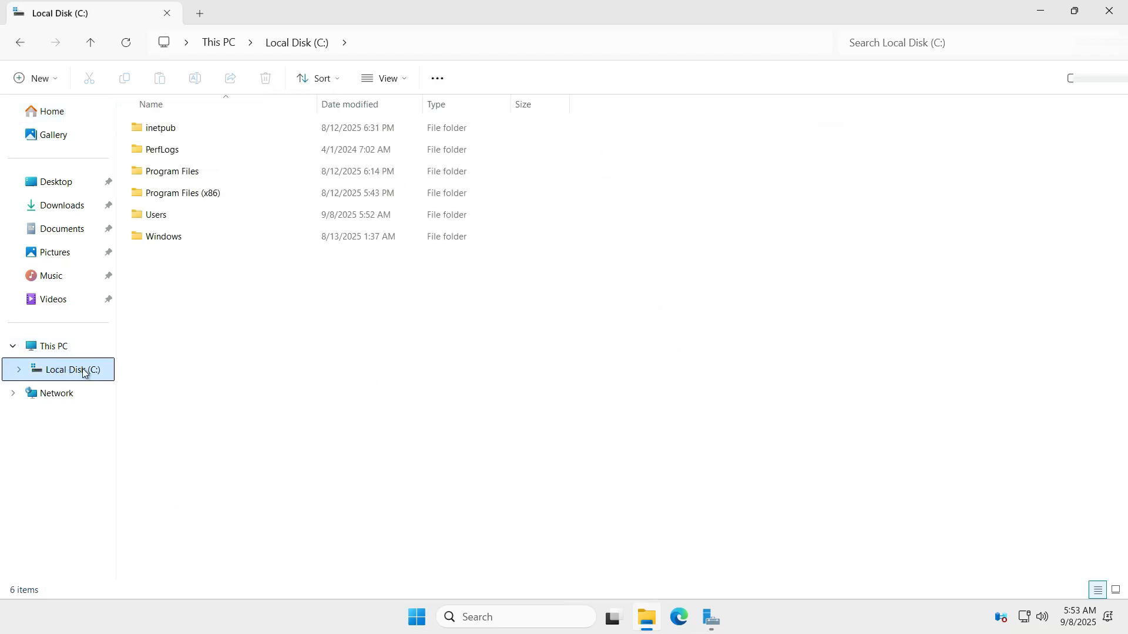
left_click(47, 347)
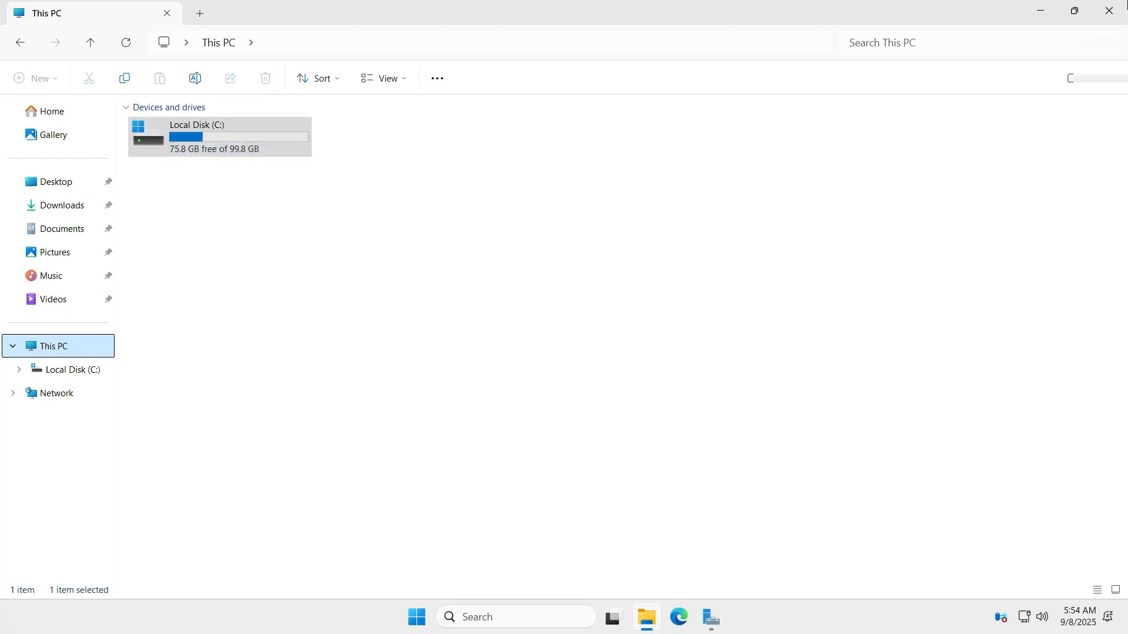
left_click(1112, 12)
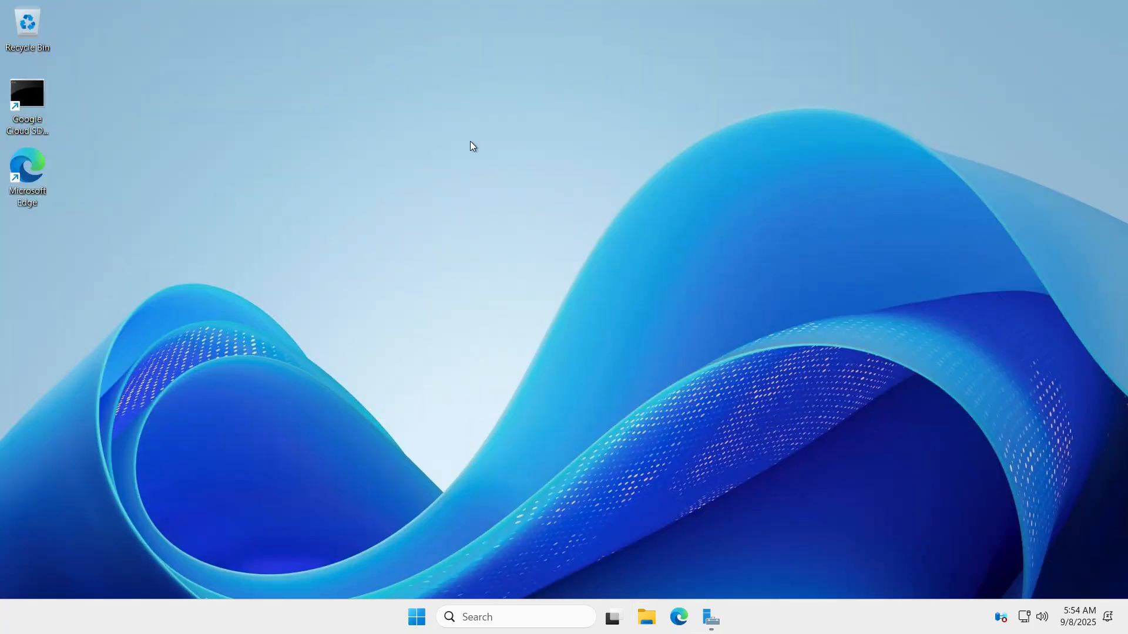
right_click(463, 143)
left_click(521, 209)
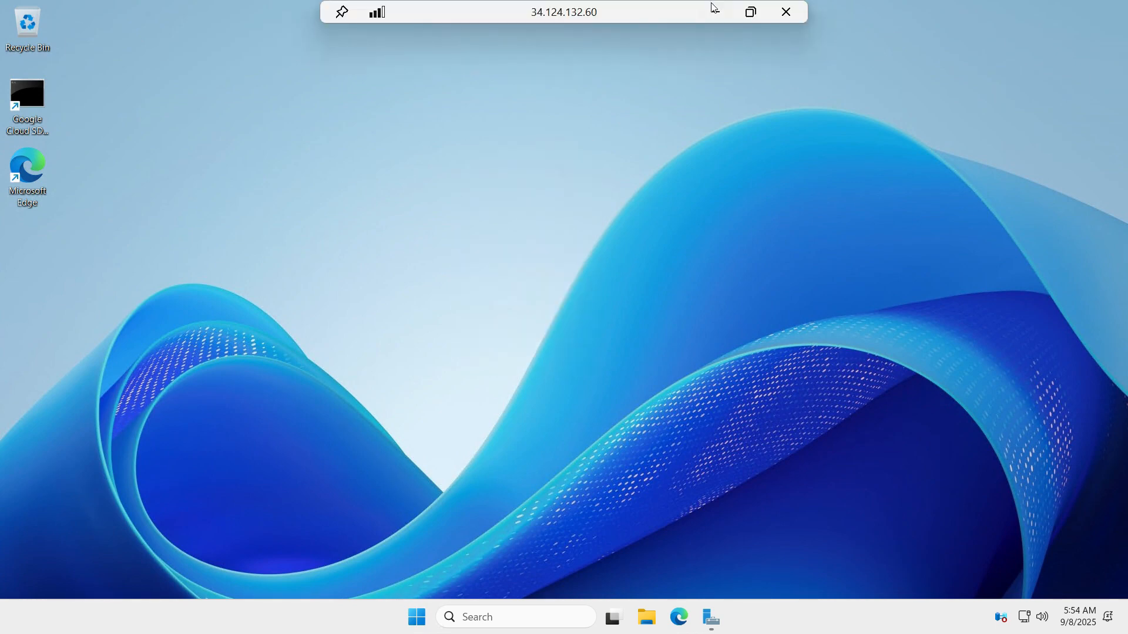
- Minimize the remote session and close the spare browser tab that held the password
left_click(716, 11)
left_click(212, 15)
left_click(362, 15)
left_click(512, 617)
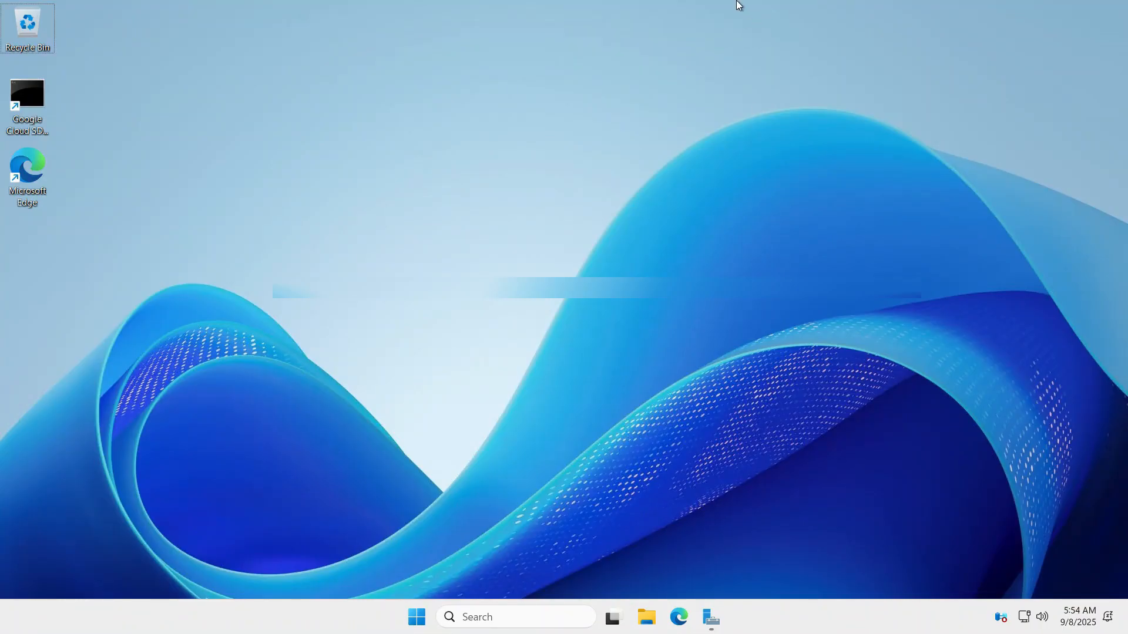
left_click(715, 12)
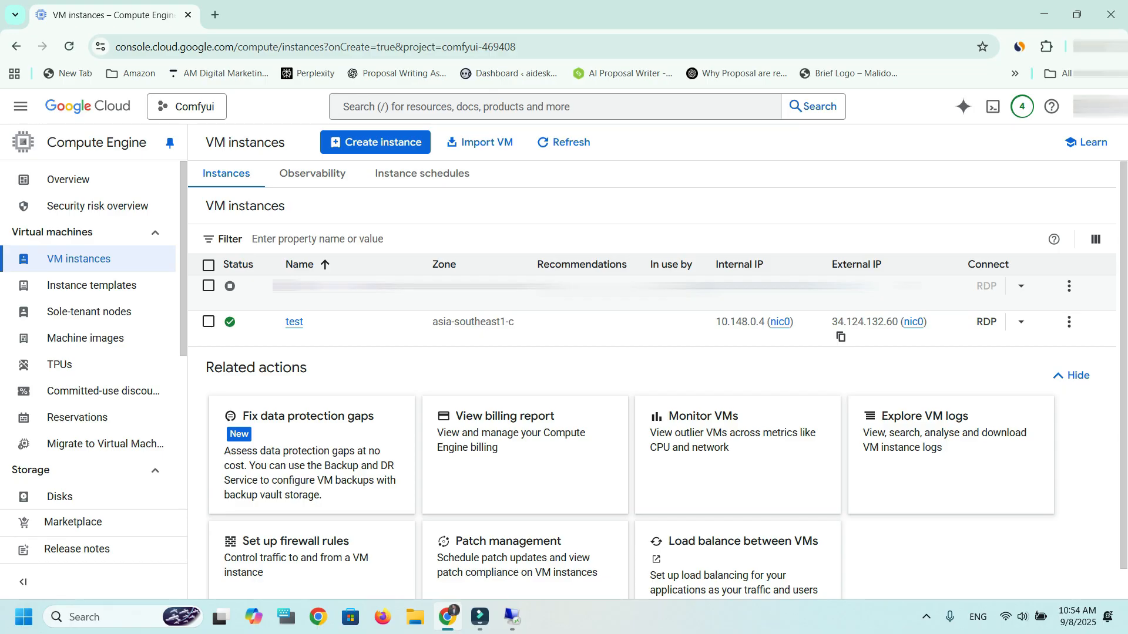
- Disconnect the remote desktop session with the test server
left_click(512, 617)
left_click(786, 13)
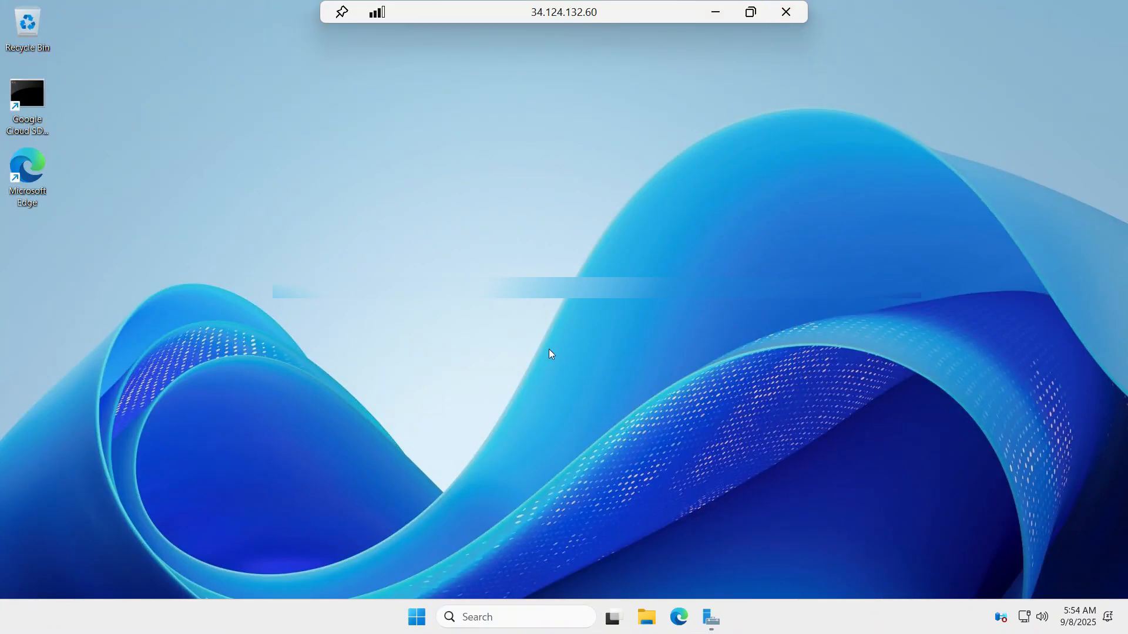
left_click(614, 345)
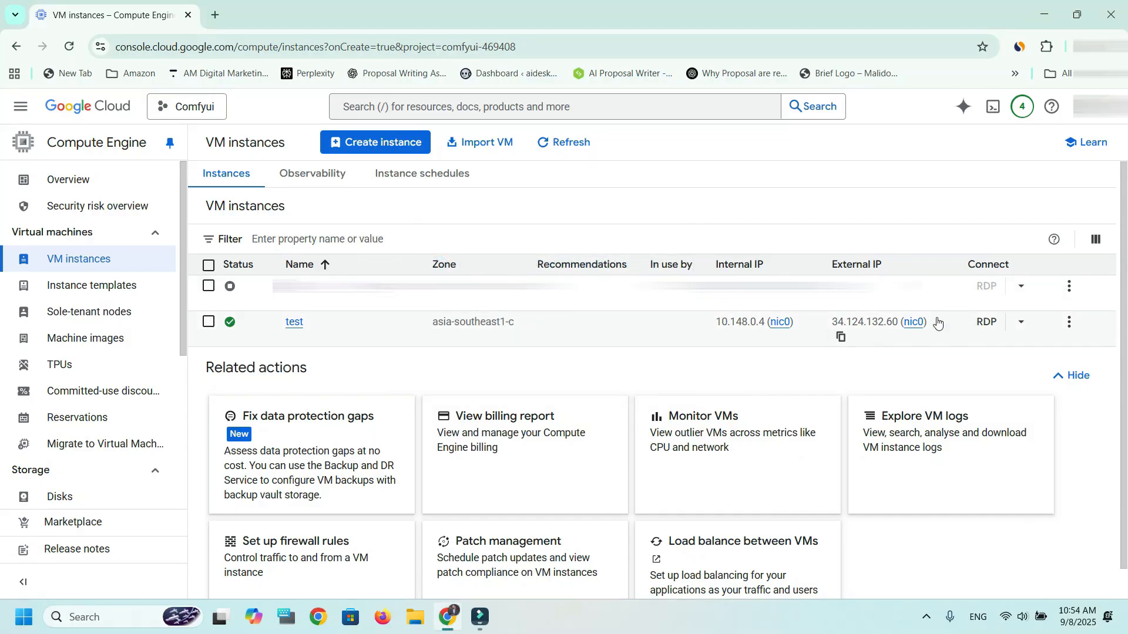
- Stop the test VM instance with Skip graceful shutdown enabled
left_click(1069, 322)
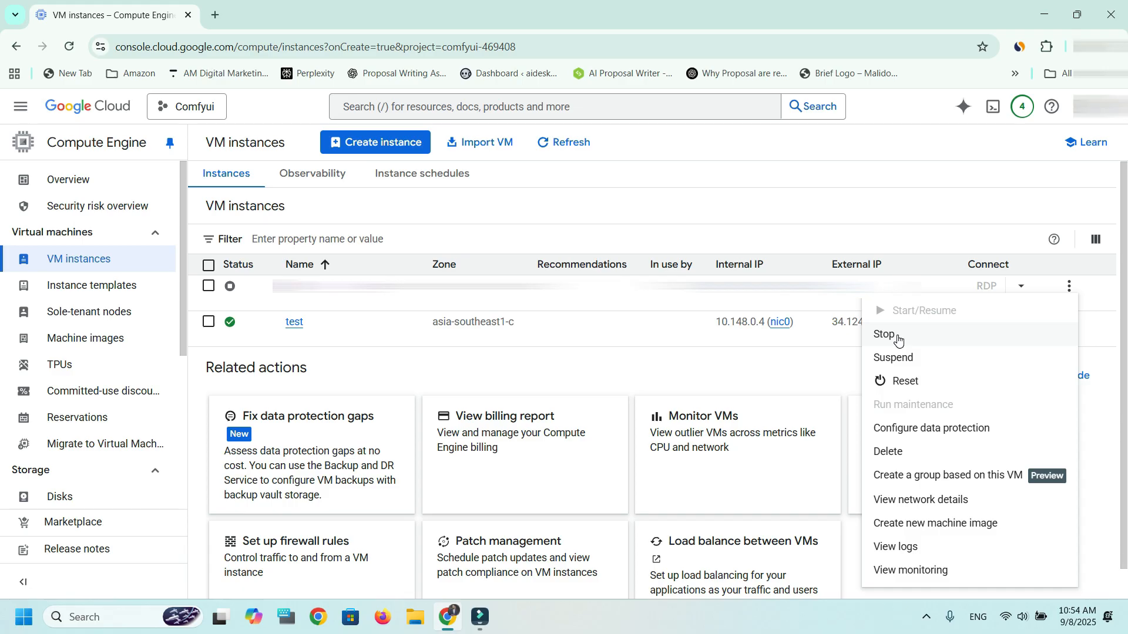
left_click(898, 340)
left_click(392, 400)
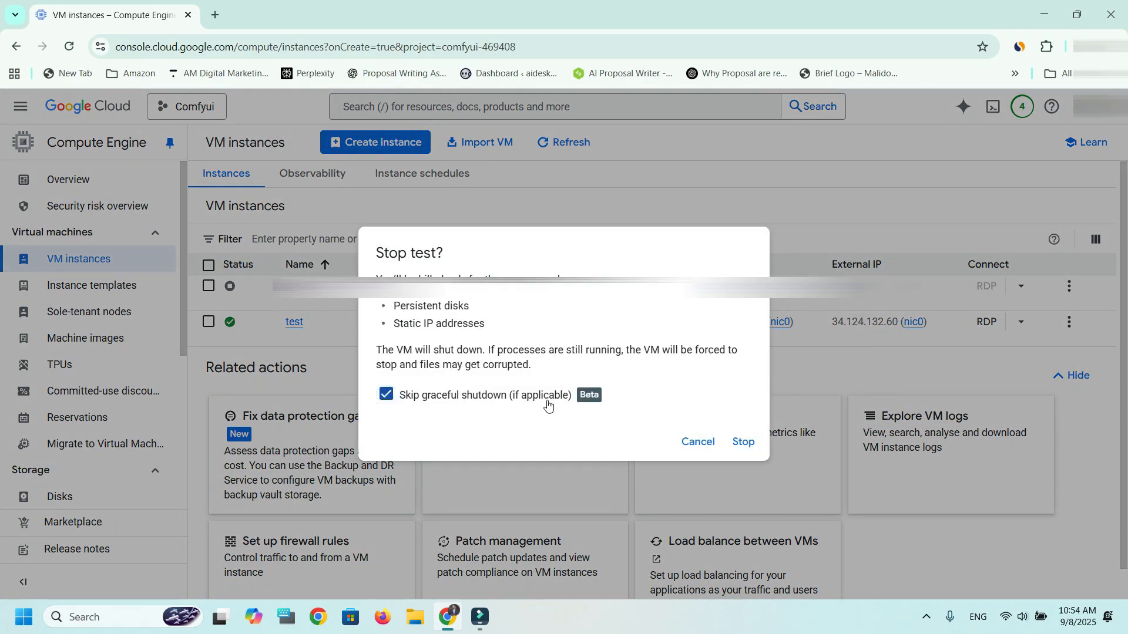
left_click(745, 446)
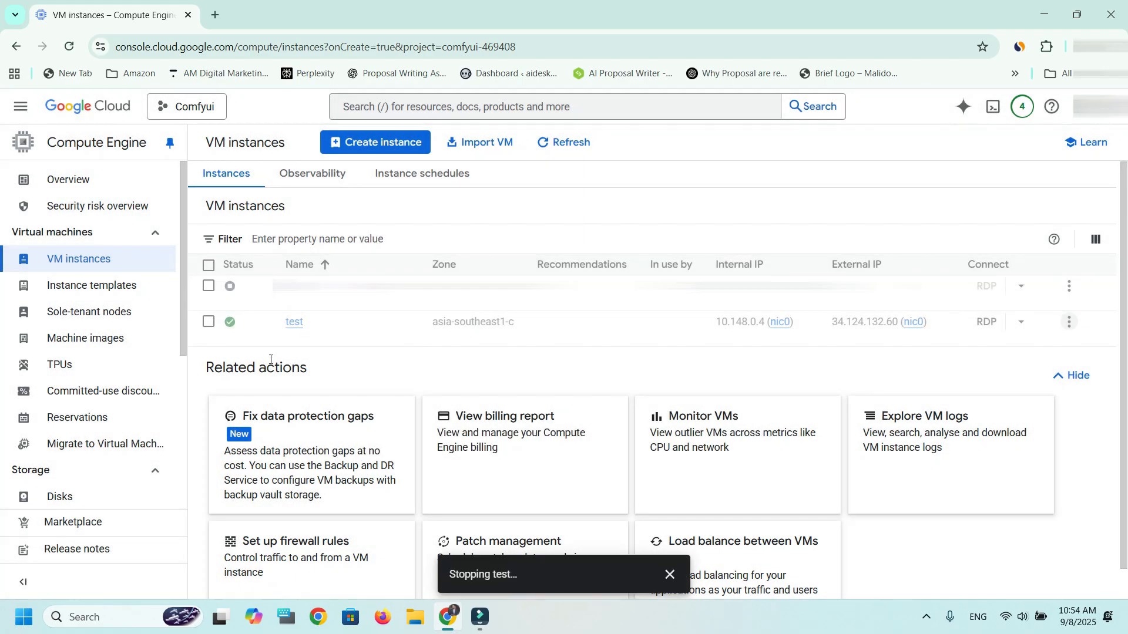